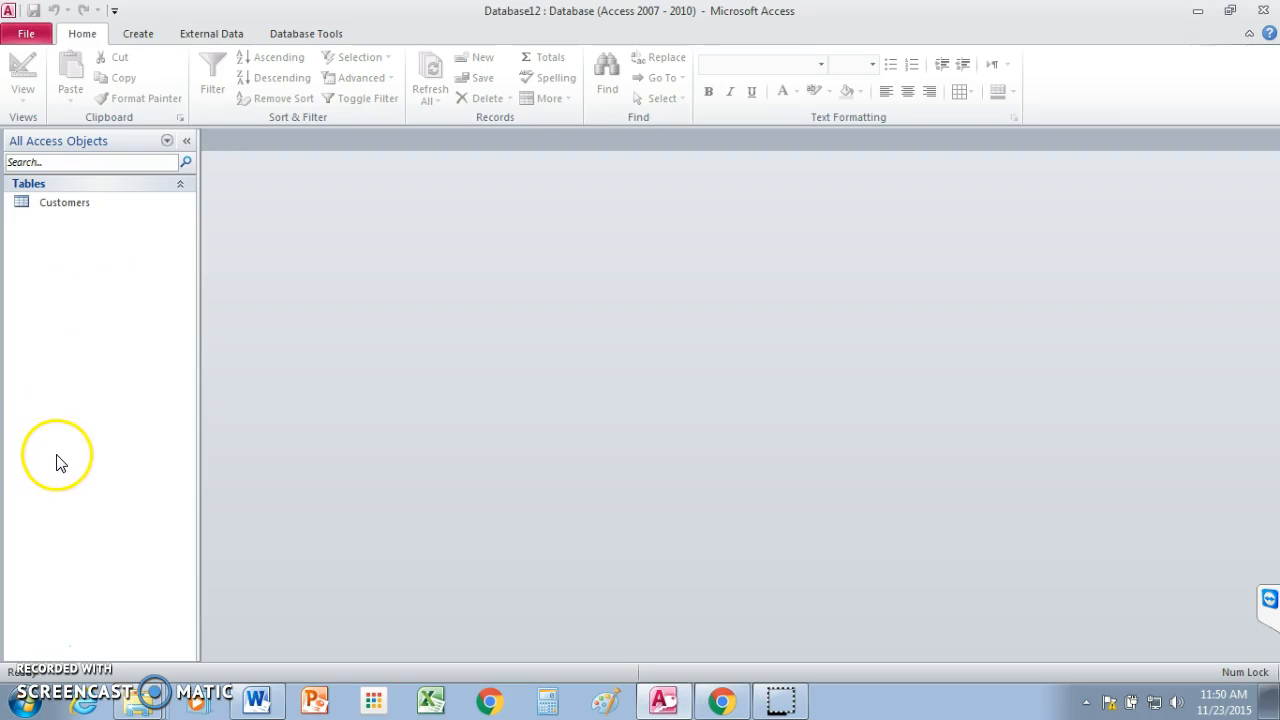
Select the Customers table in Database12's Navigation Pane.
right_click(37, 648)
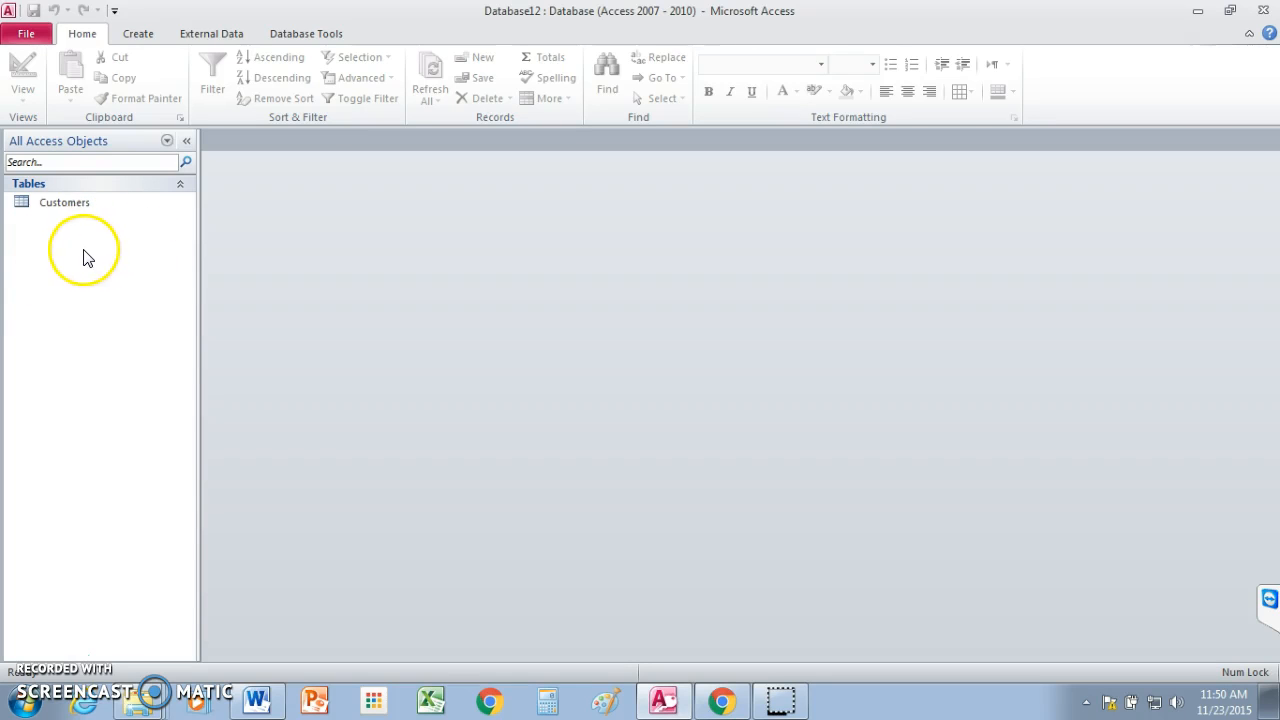
click(20, 203)
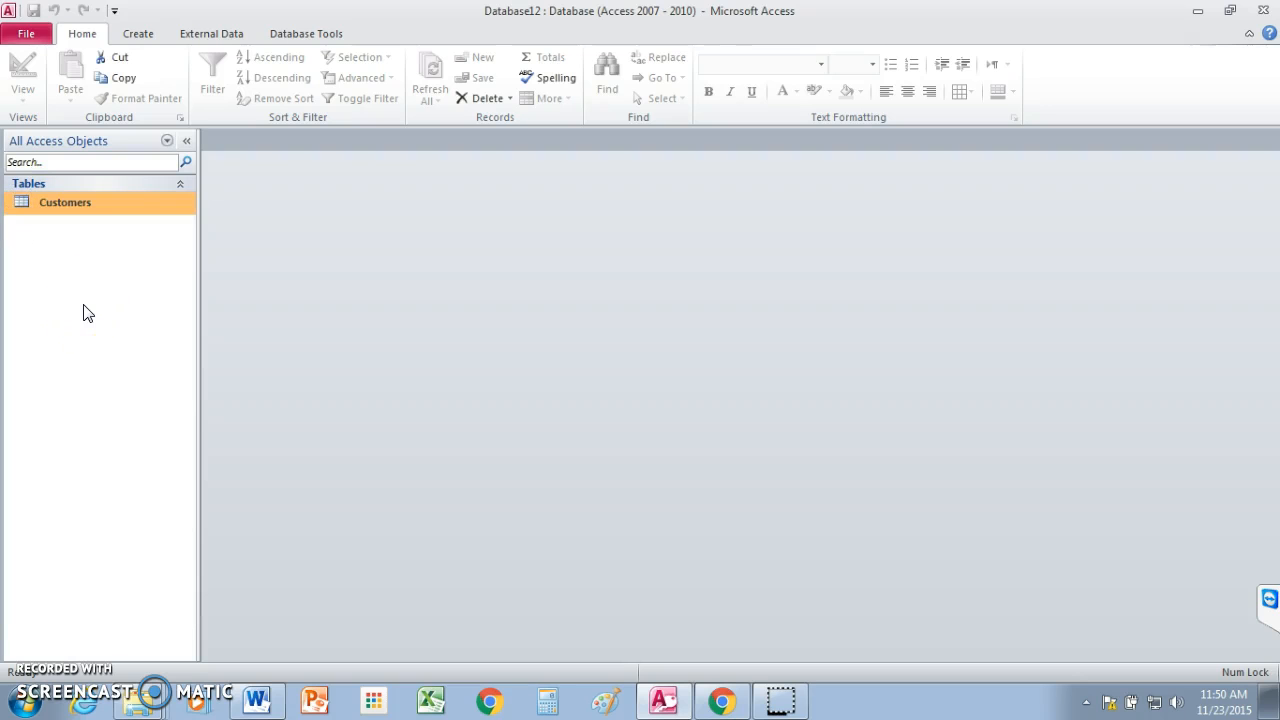
In the Form Wizard, add every Customers field from First Name through Phone Number, skipping ID.
click(138, 36)
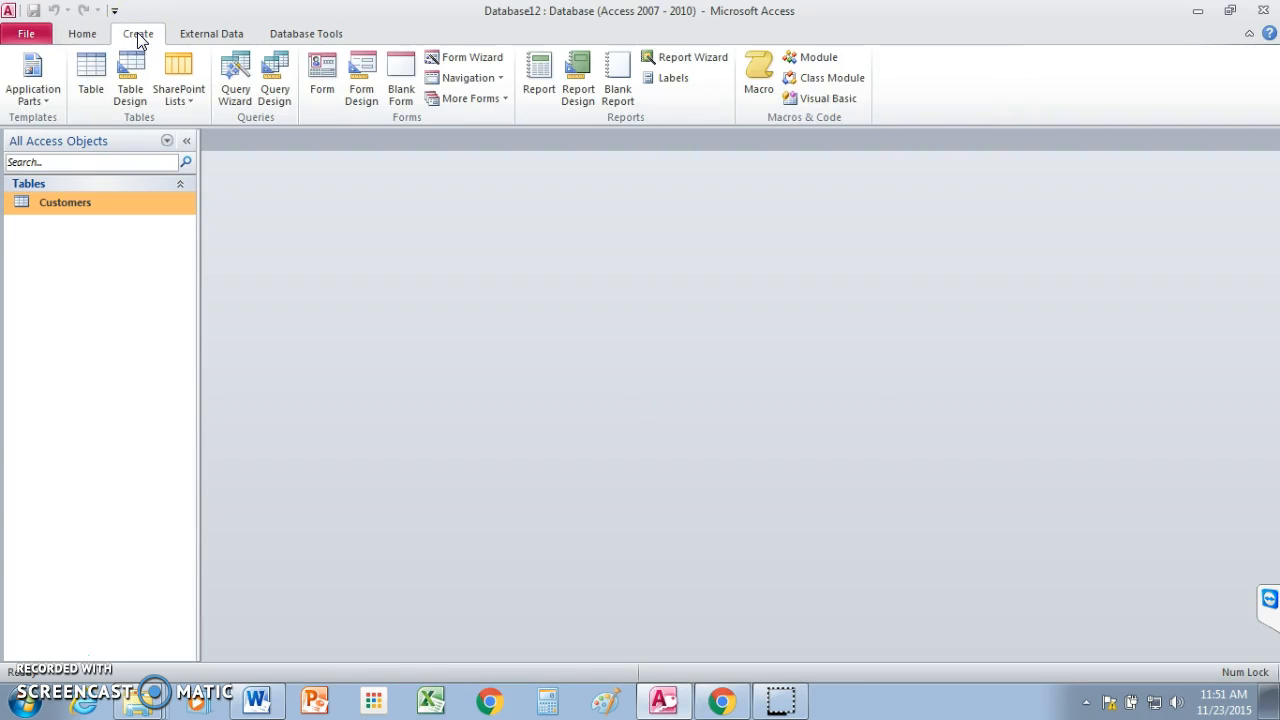
click(476, 65)
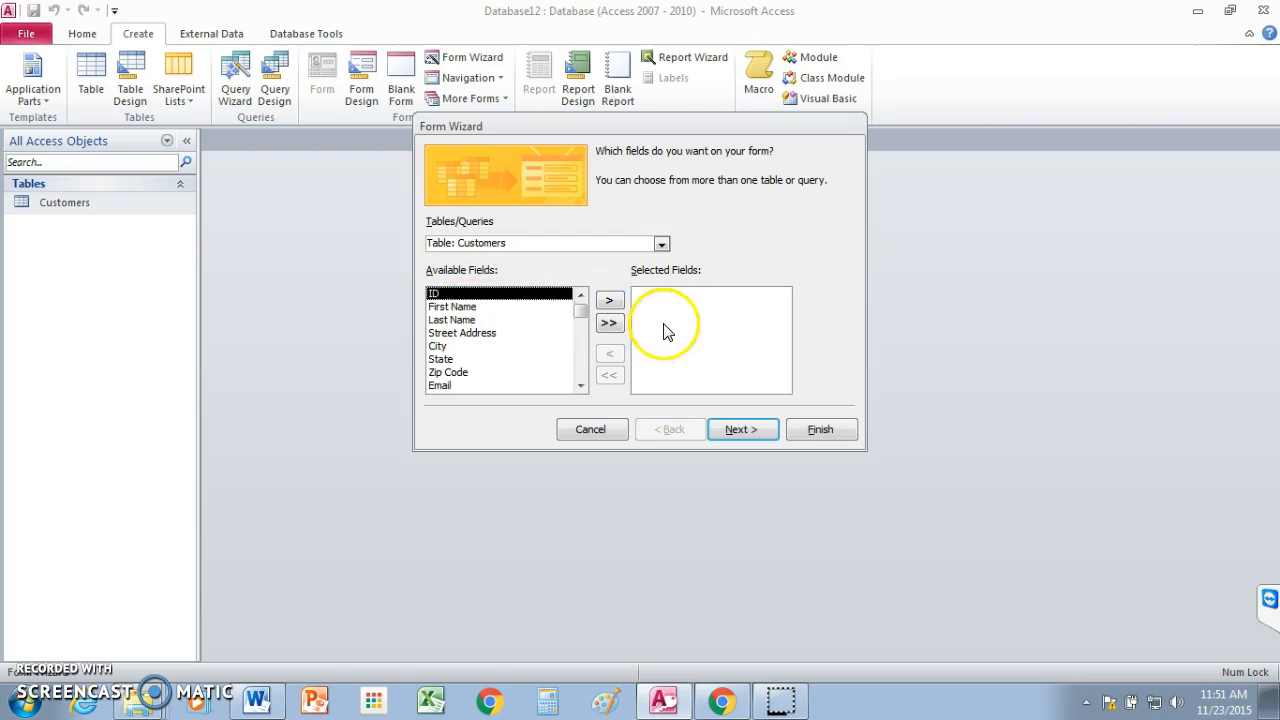
double_click(461, 309)
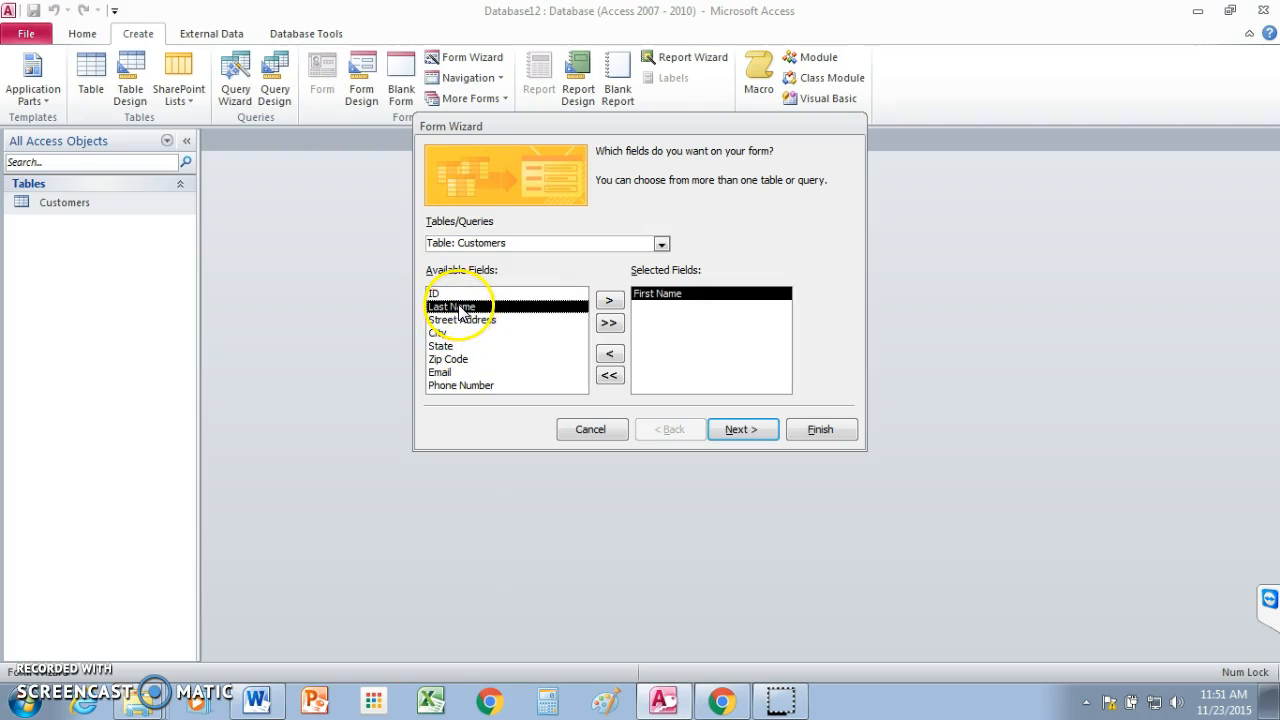
double_click(461, 309)
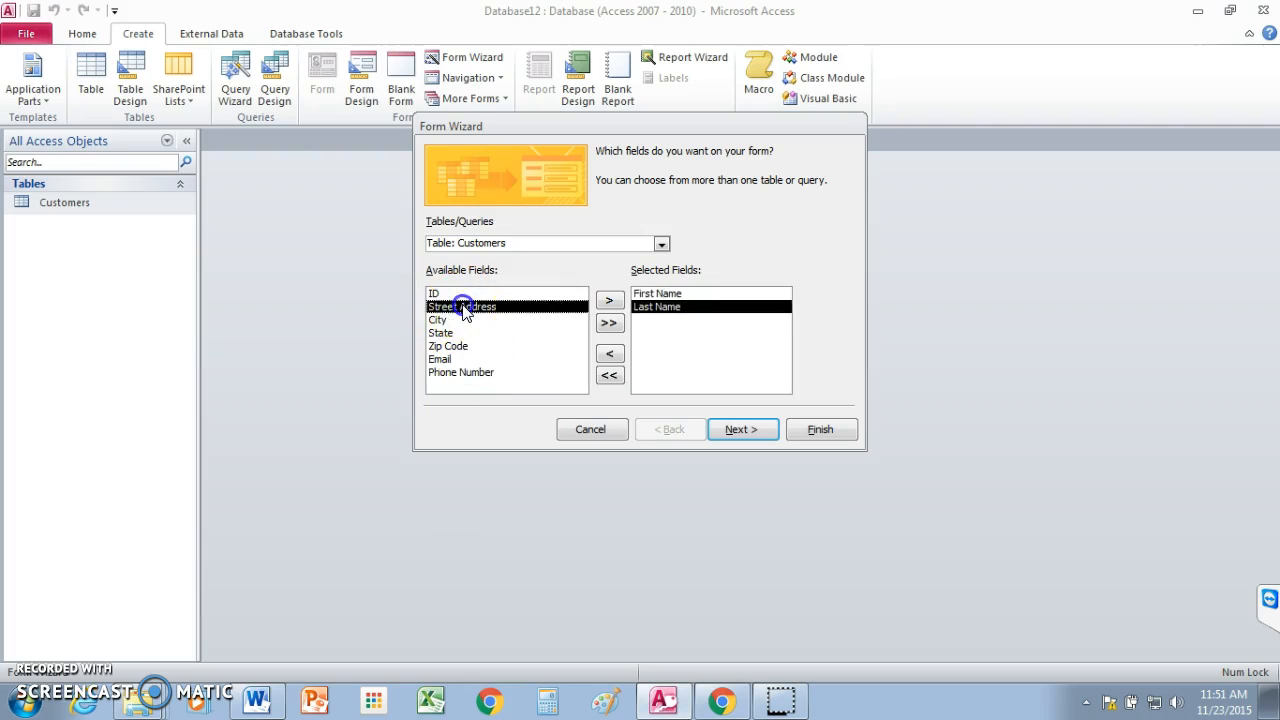
double_click(463, 308)
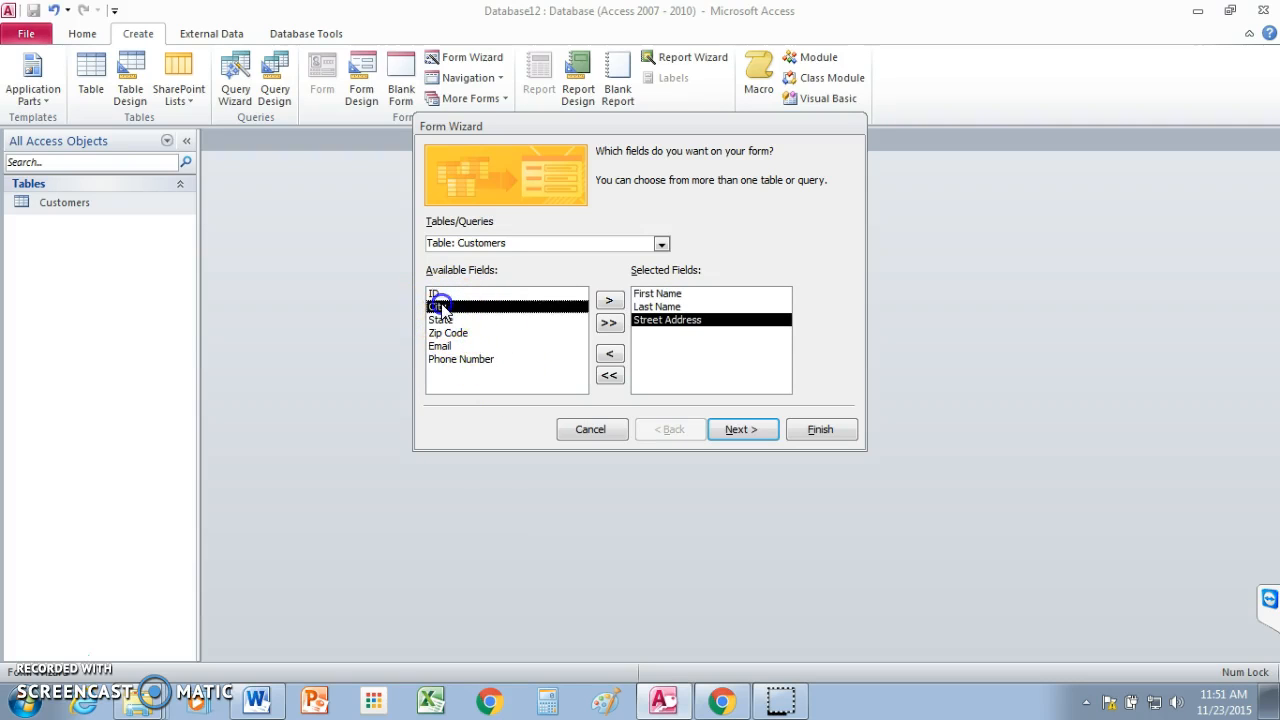
double_click(441, 307)
double_click(443, 308)
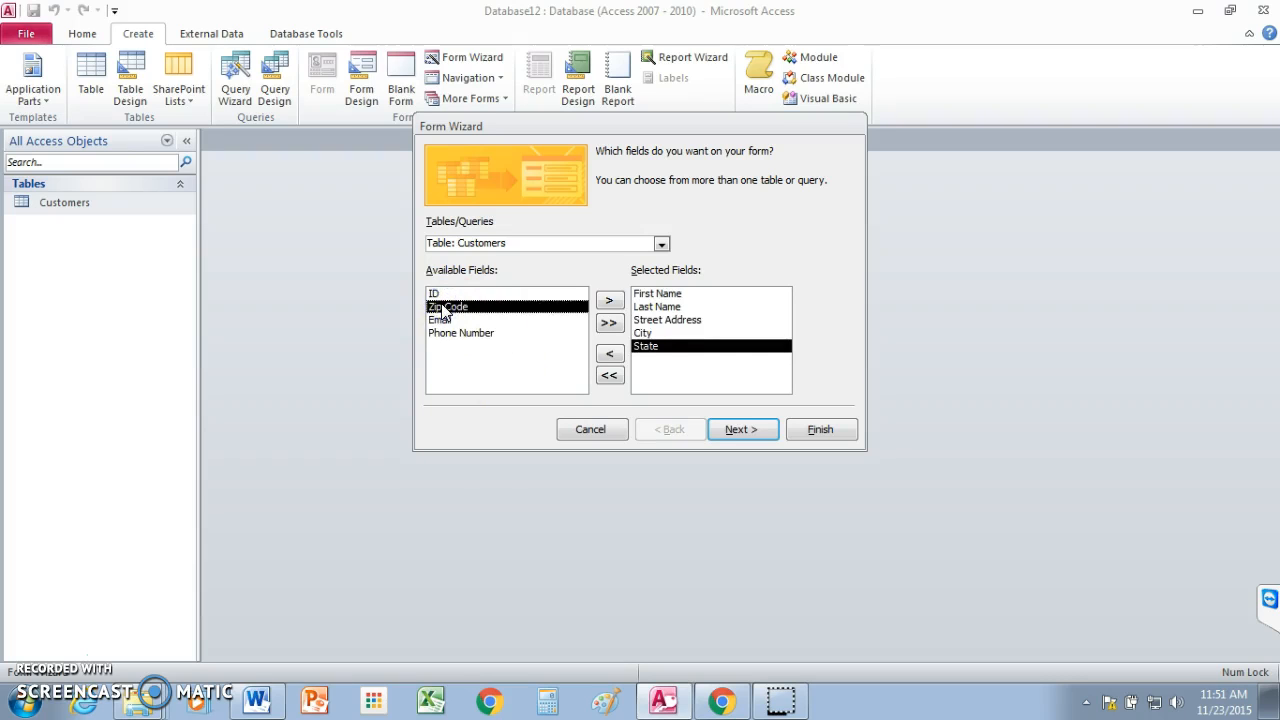
double_click(445, 308)
double_click(445, 308)
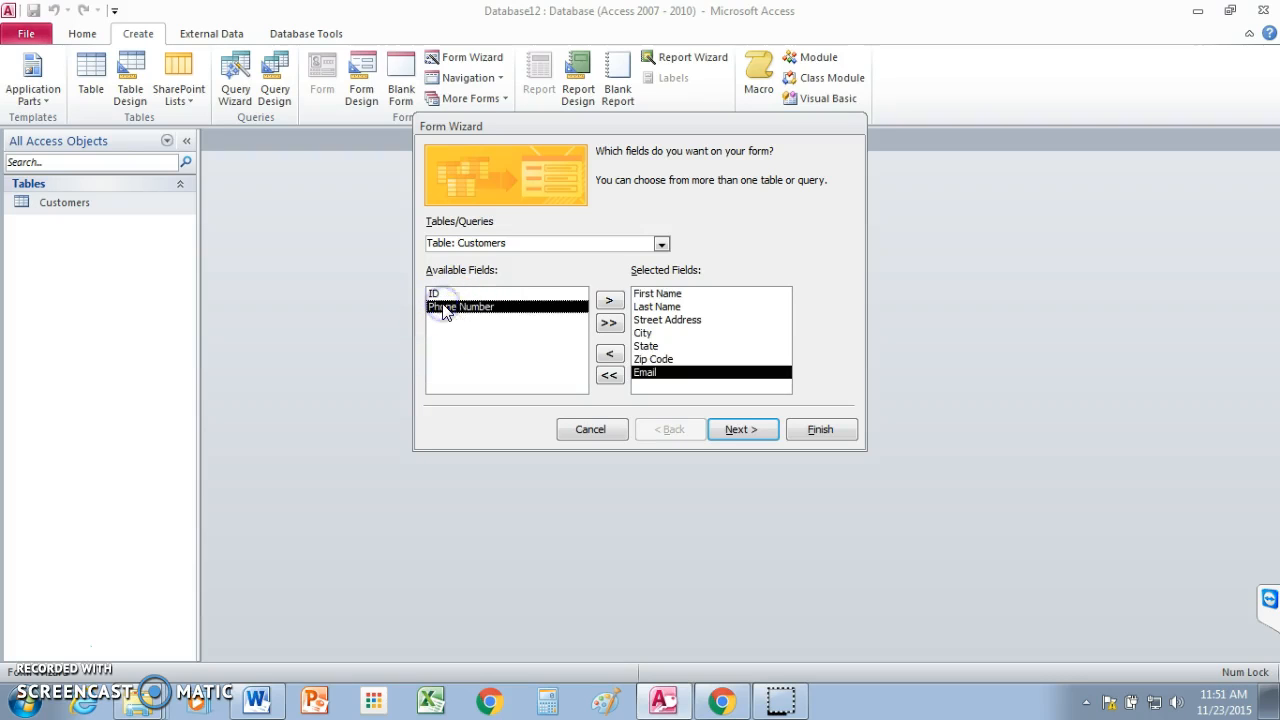
double_click(445, 308)
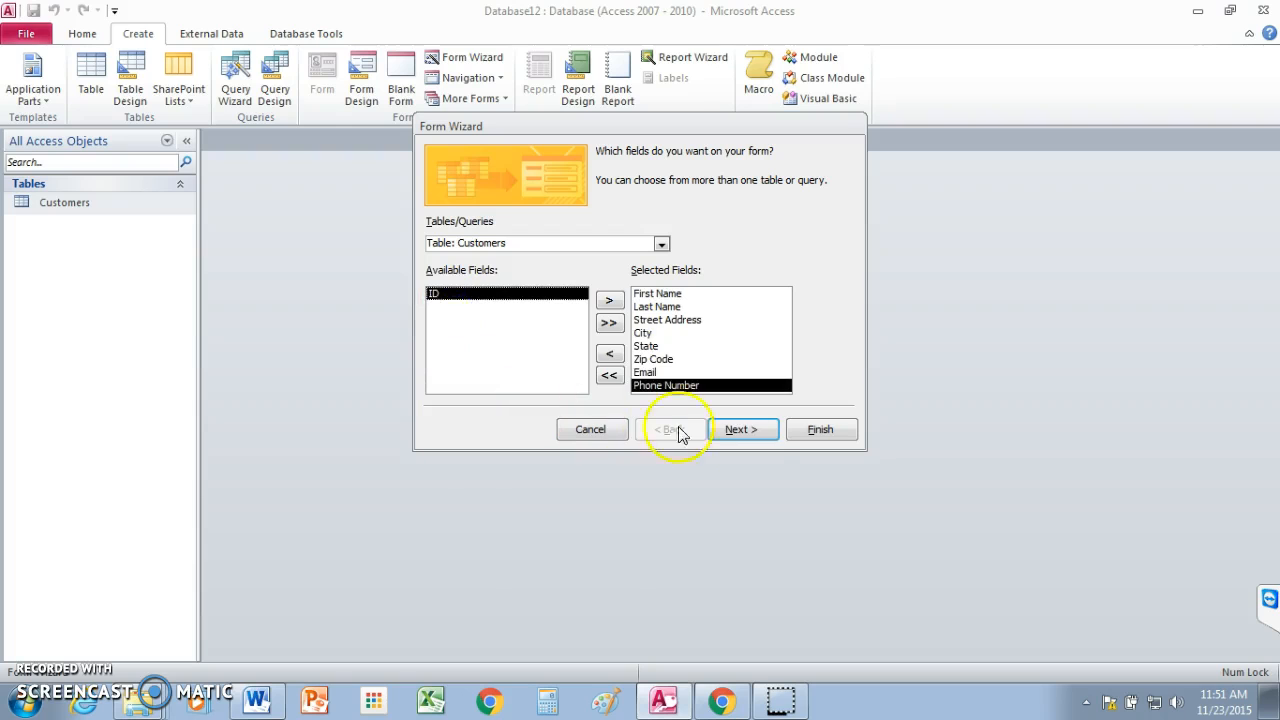
click(742, 432)
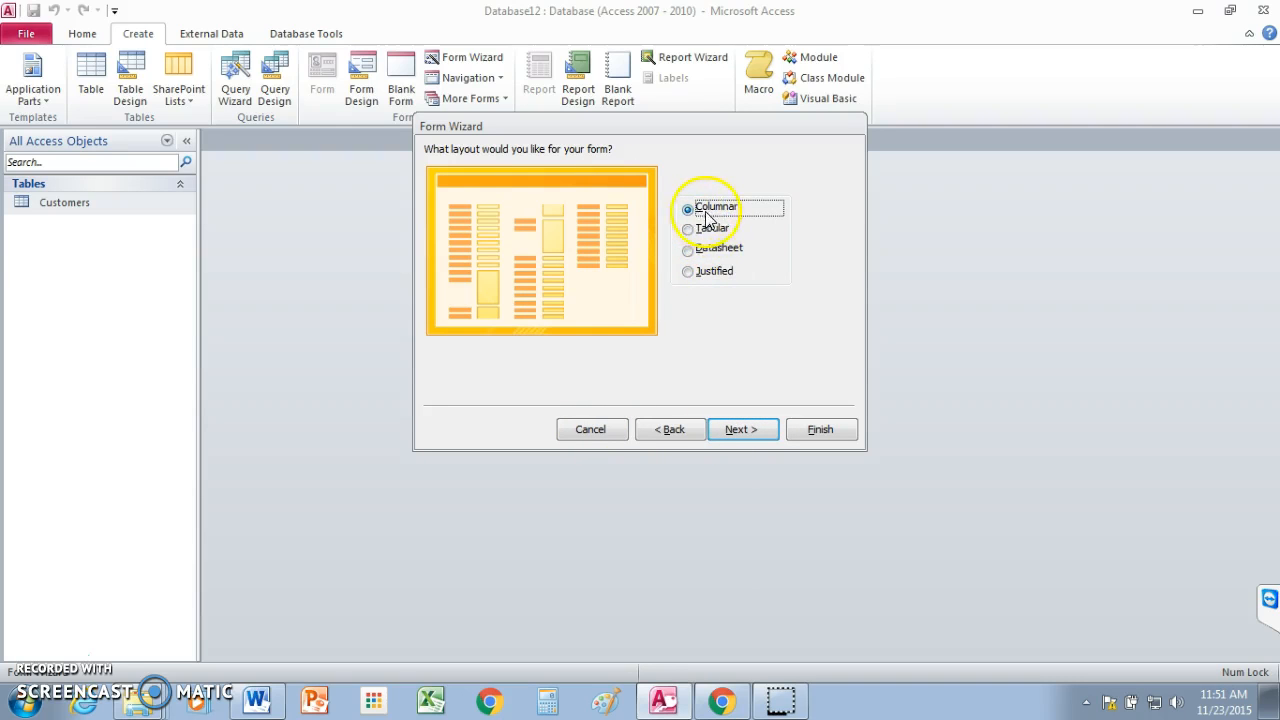
Keep the Columnar layout, title the form 'Customers Form', and finish the wizard.
click(738, 430)
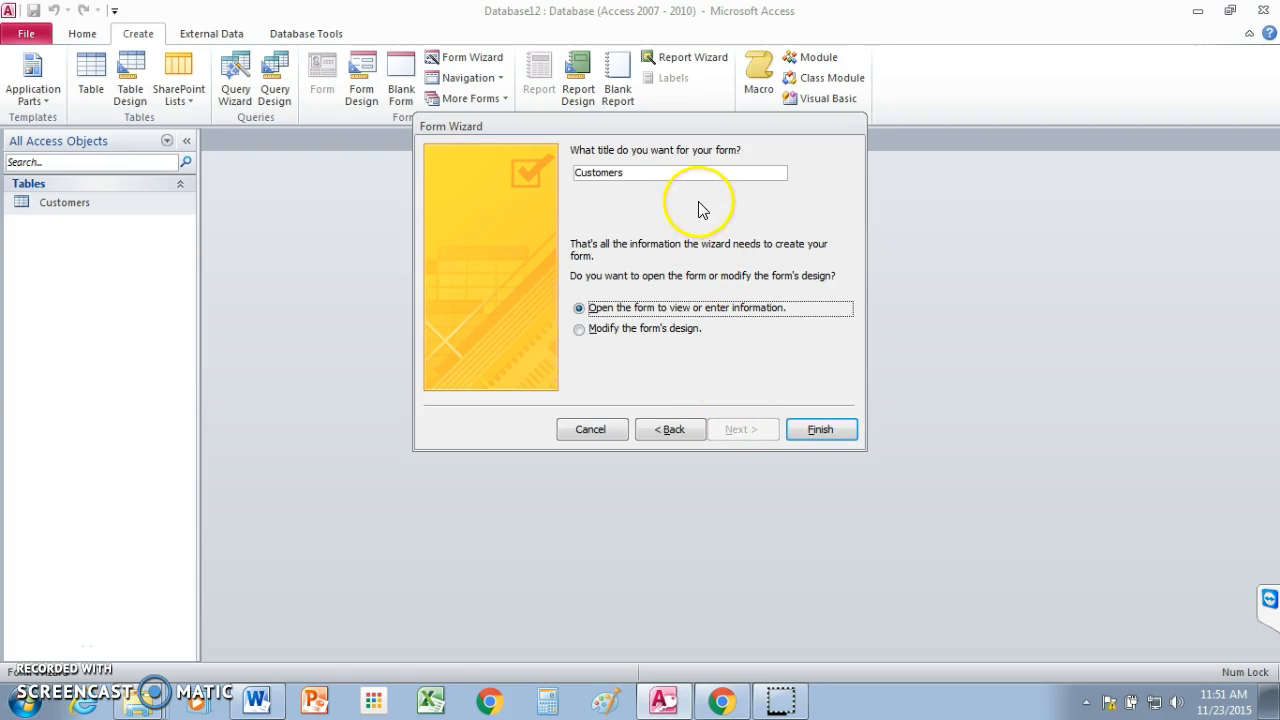
click(664, 172)
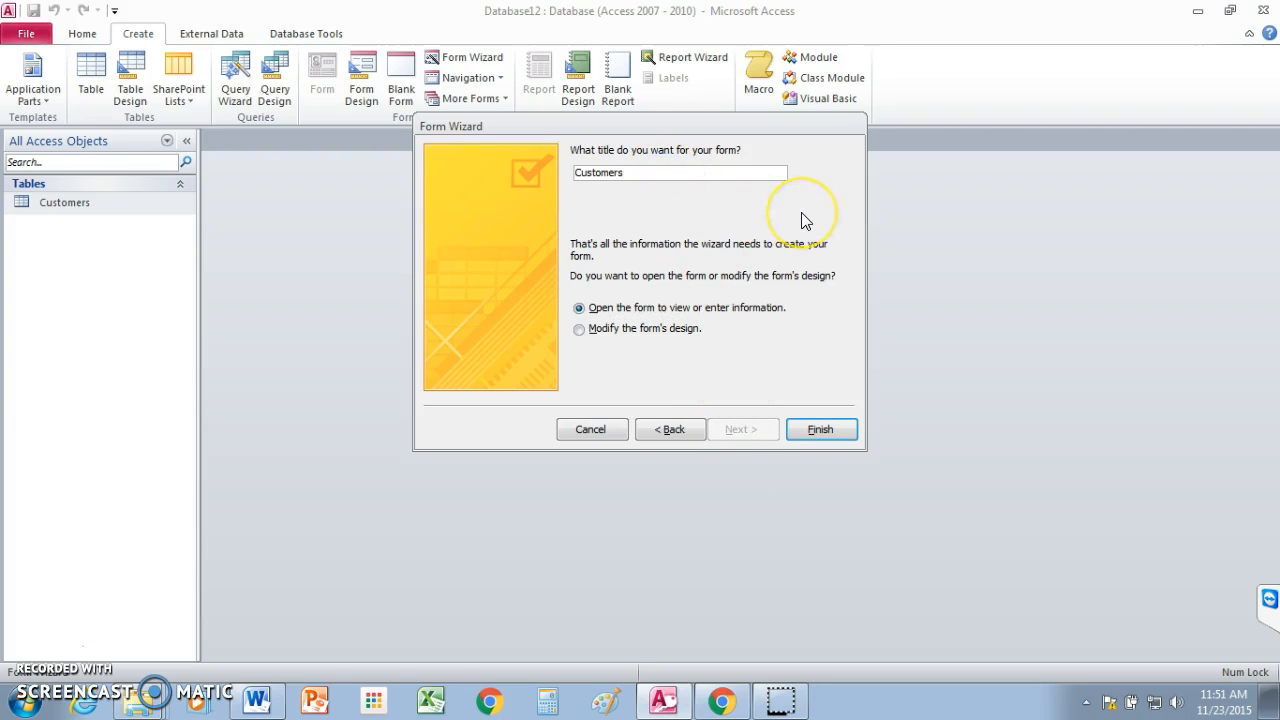
text(Form)
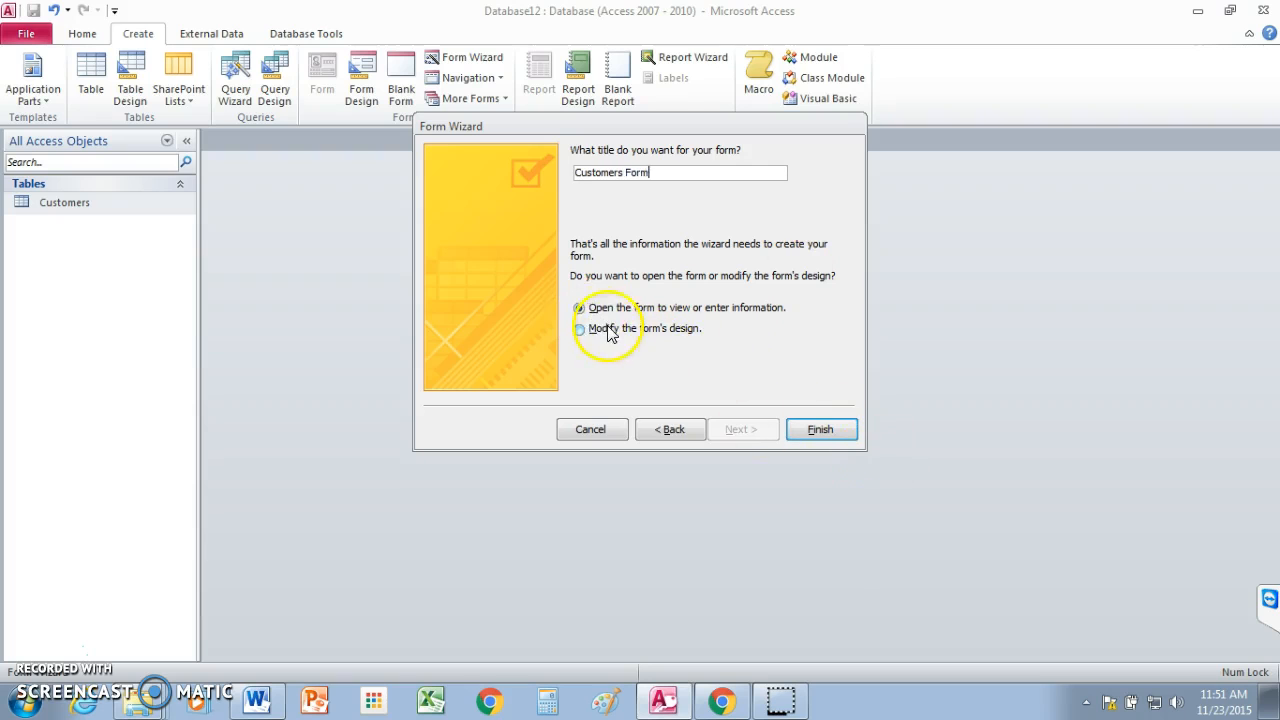
click(820, 430)
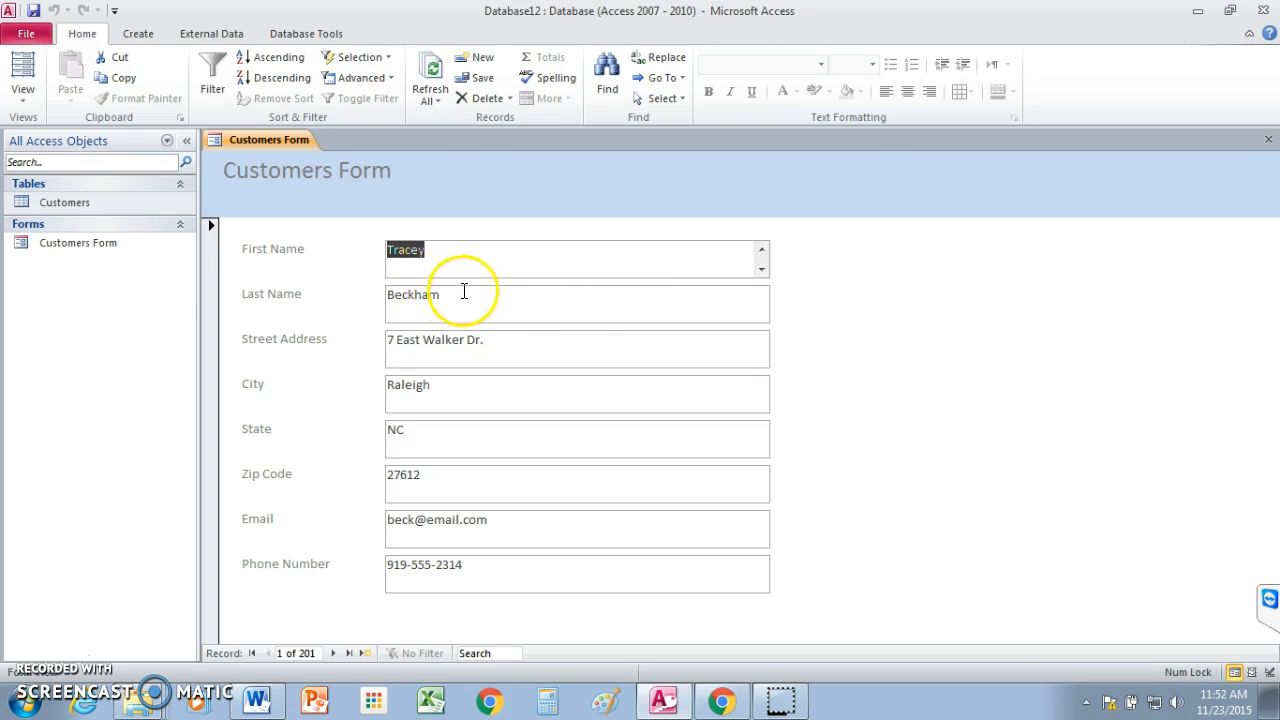
Switch the Customers Form to Layout View from the View dropdown.
click(23, 95)
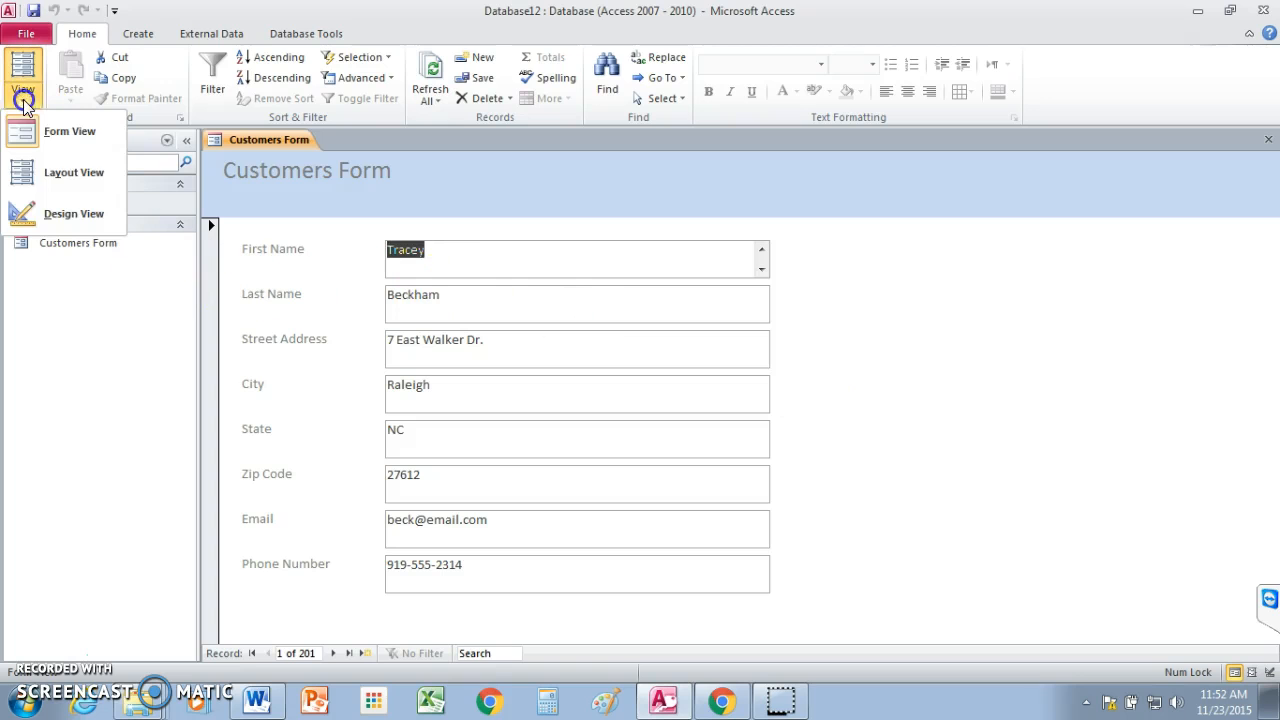
click(50, 172)
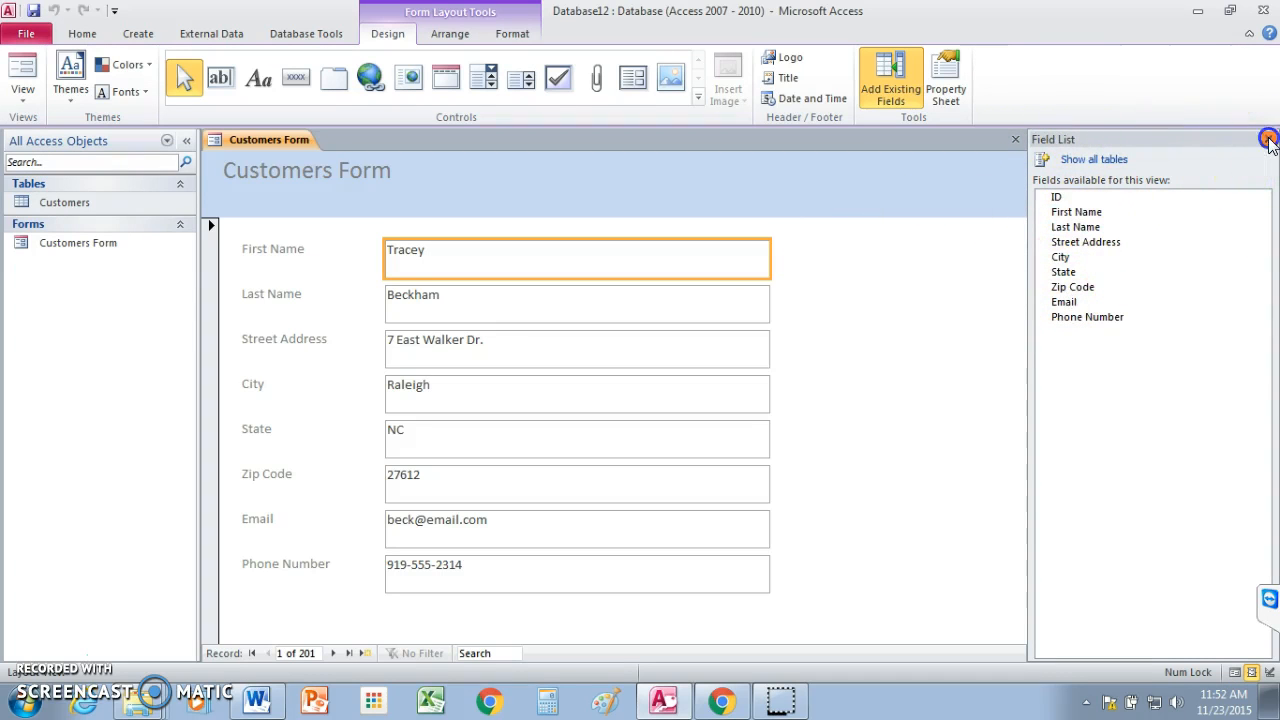
Close the Field List and drop a new command button, Command17, onto the form.
click(1268, 141)
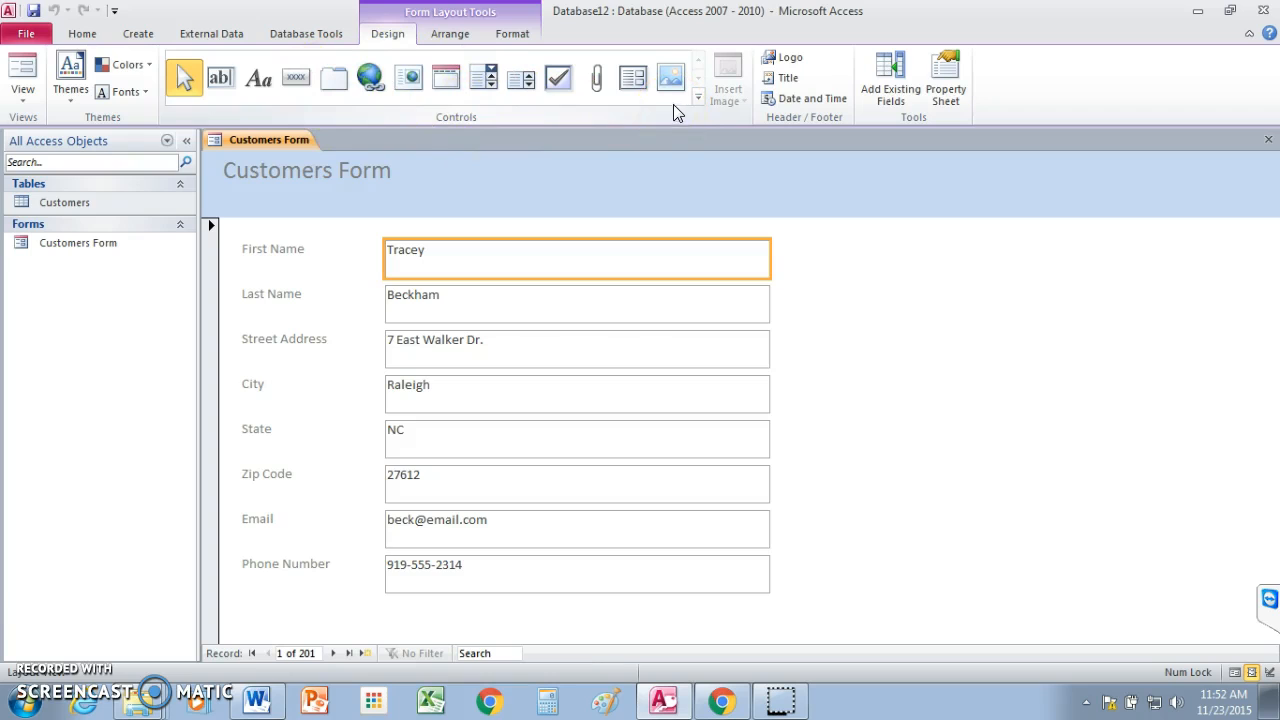
click(296, 86)
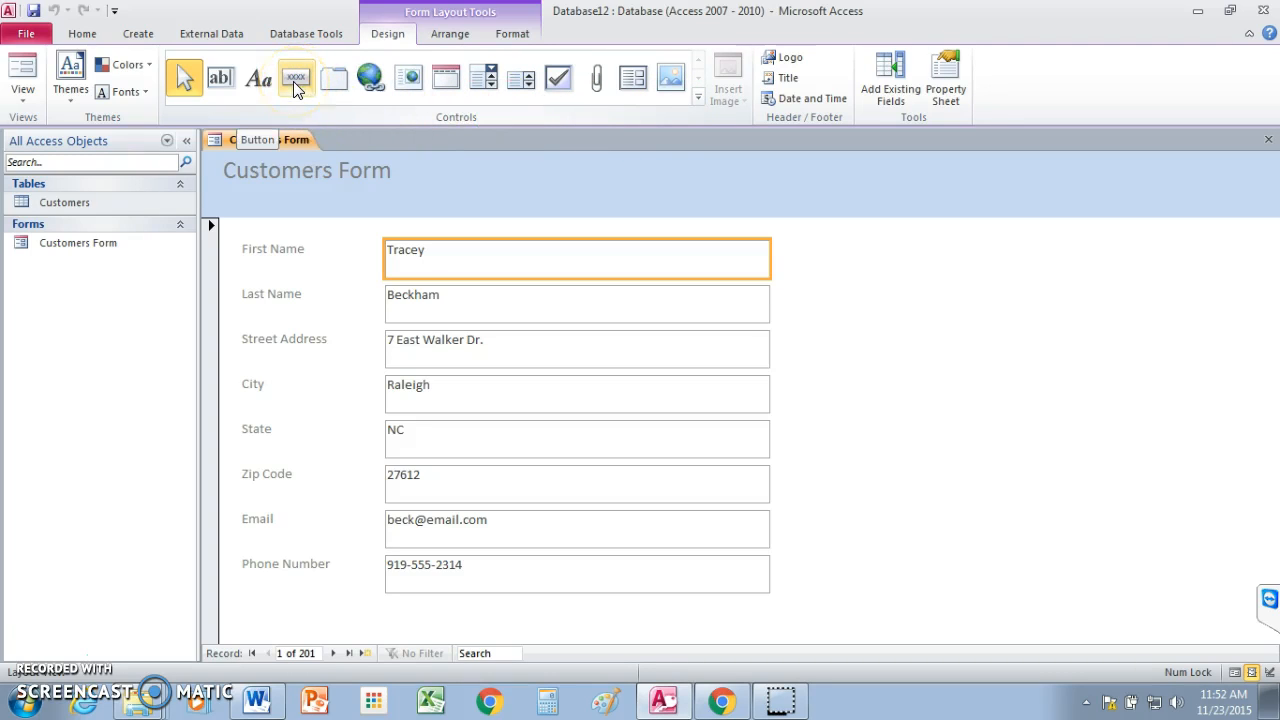
click(296, 86)
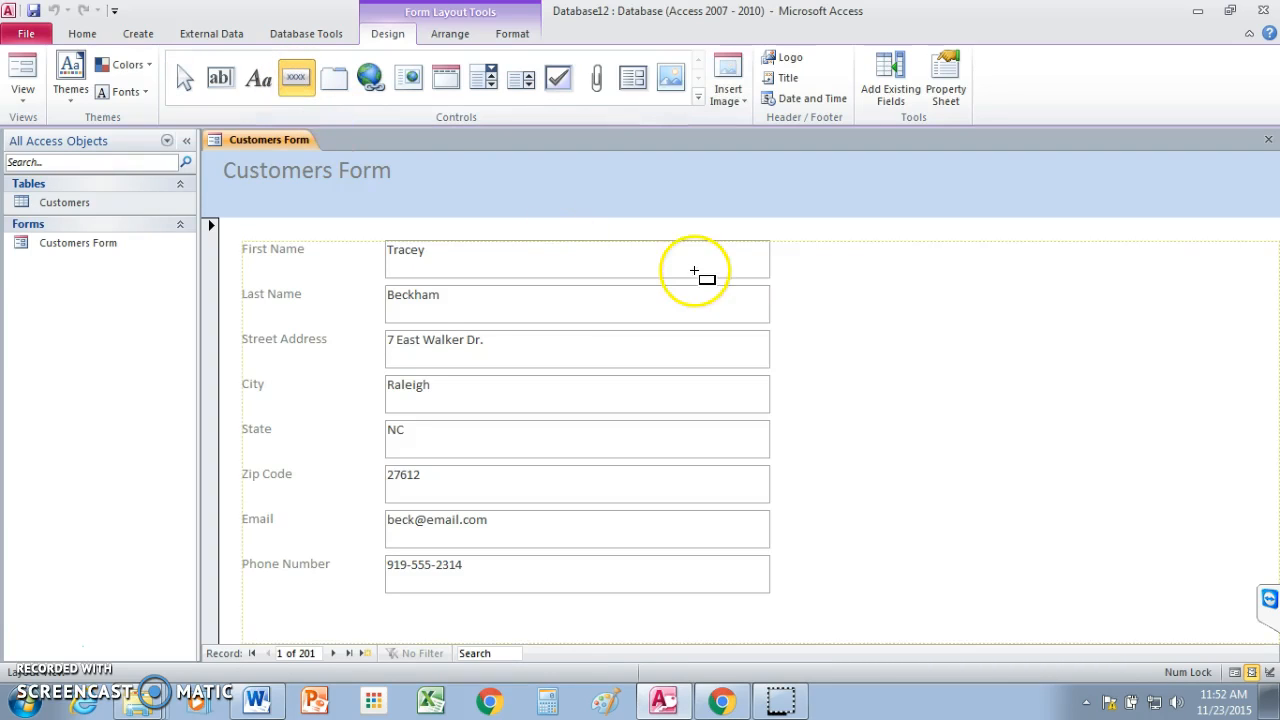
click(1025, 274)
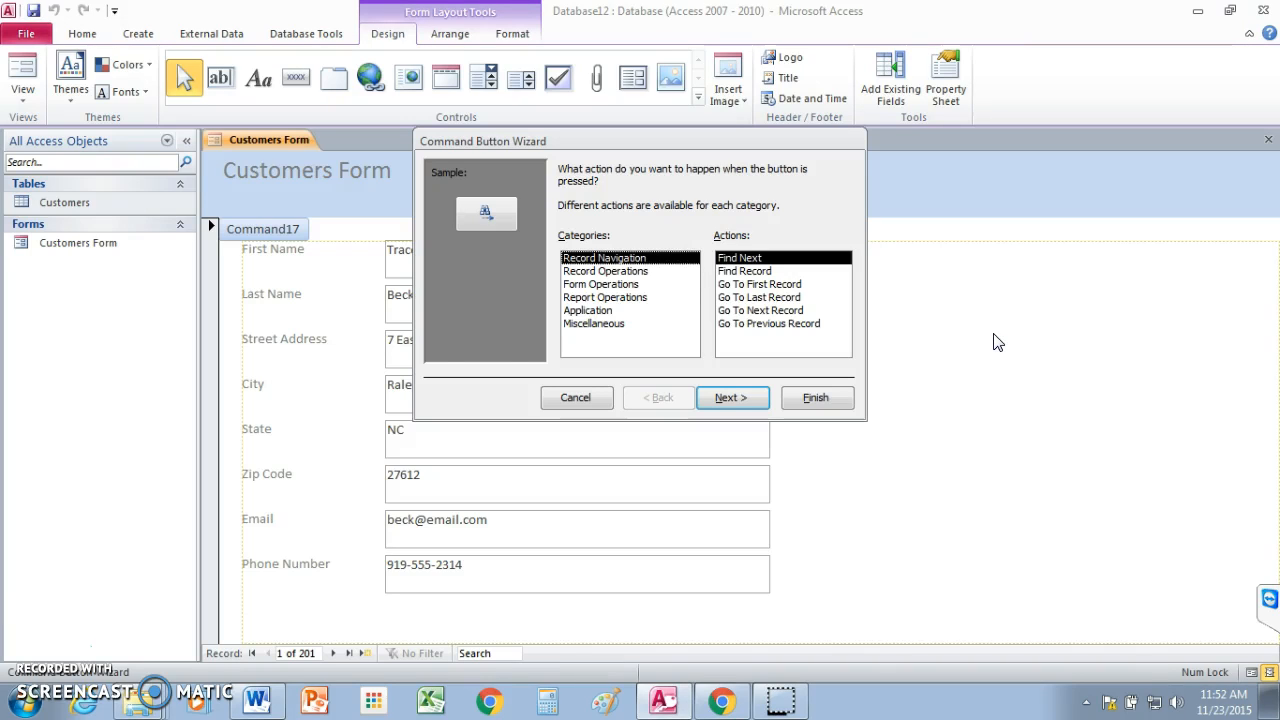
Give the button the Add Record action with text 'Add Record' and name it 'add record'.
click(595, 272)
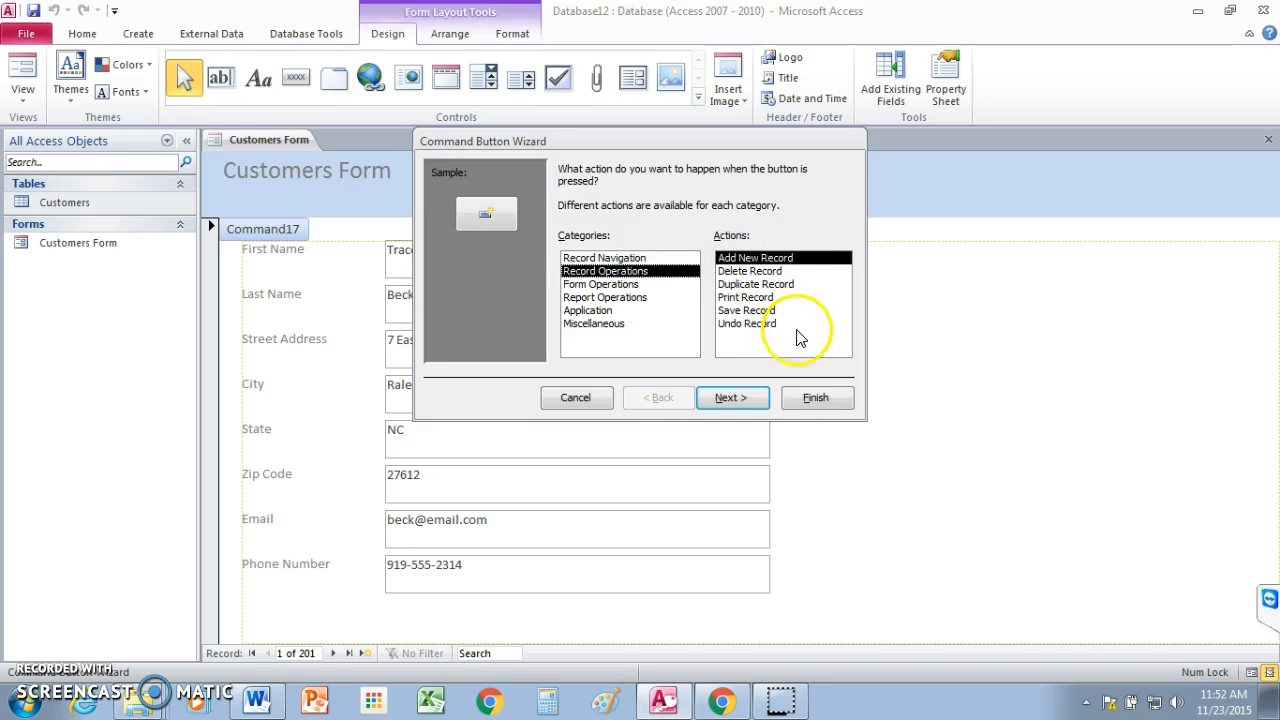
click(733, 399)
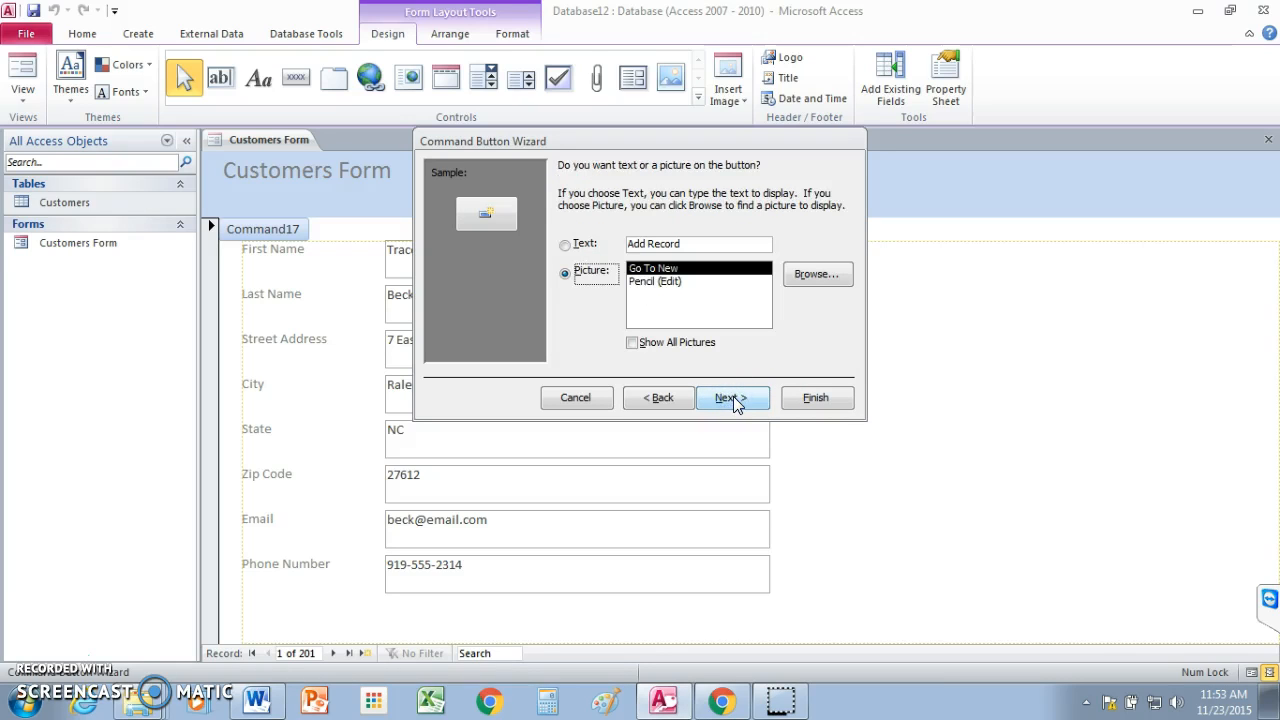
click(567, 275)
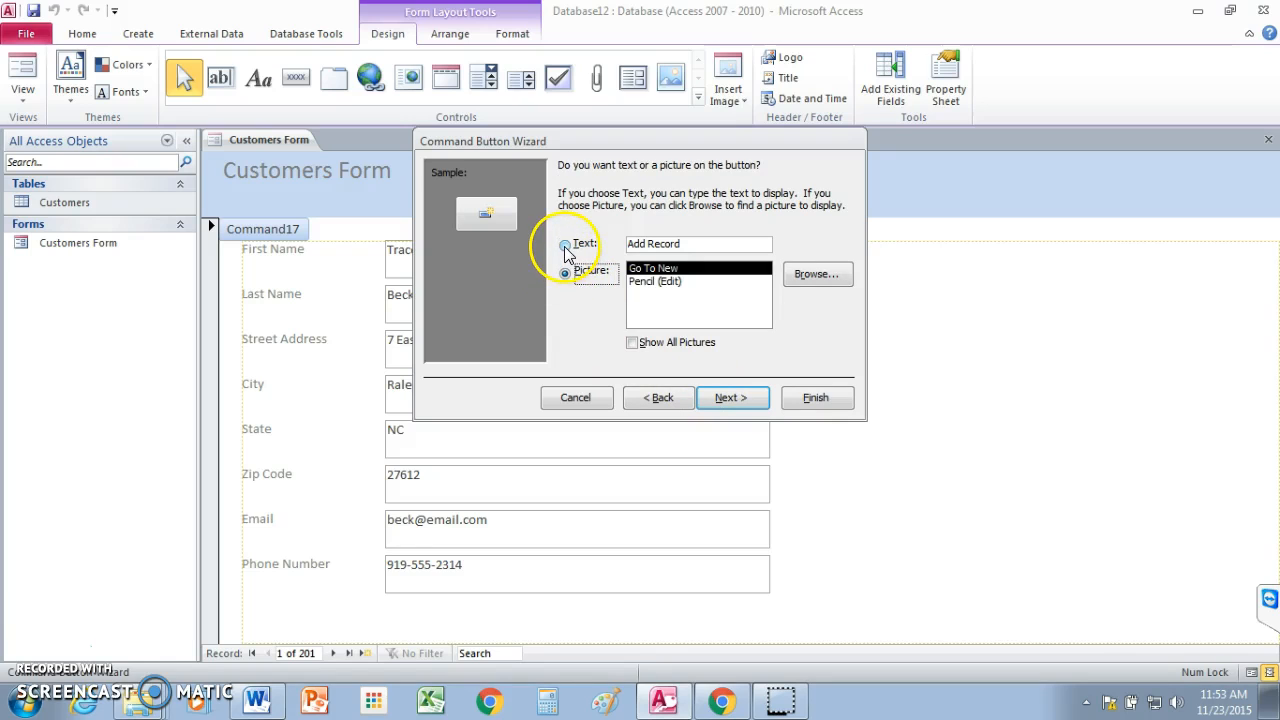
click(565, 247)
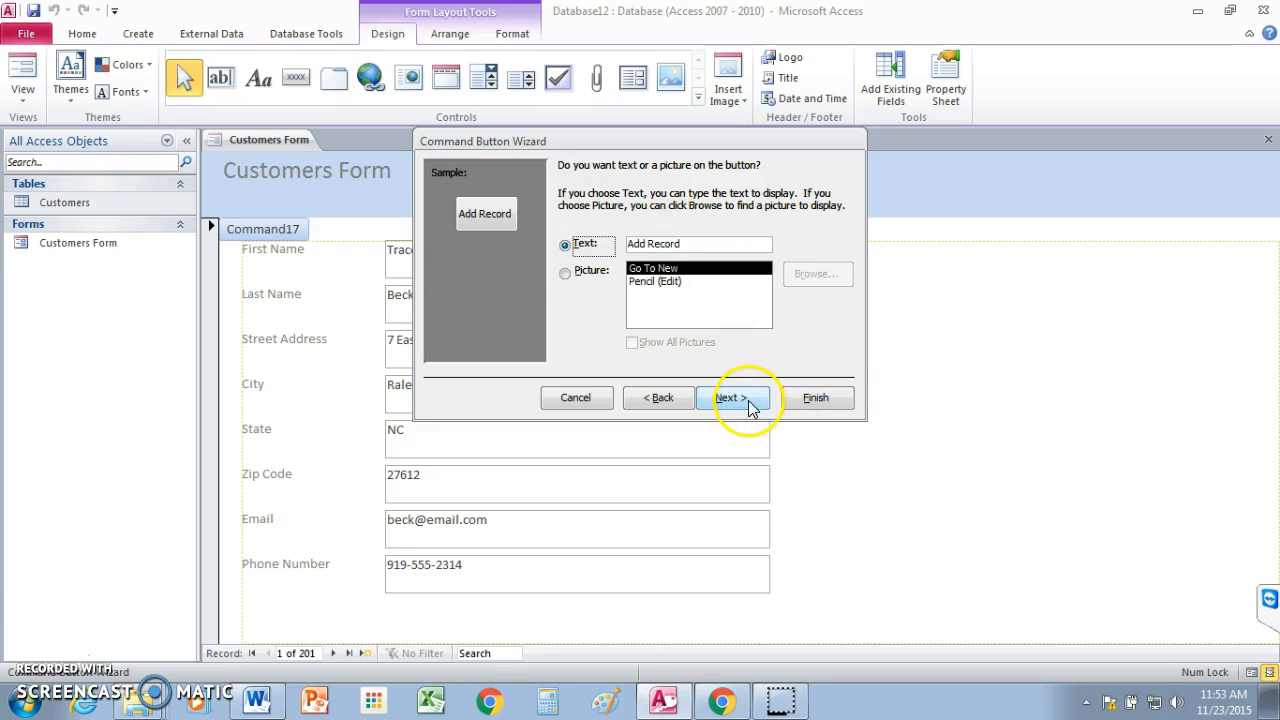
click(730, 398)
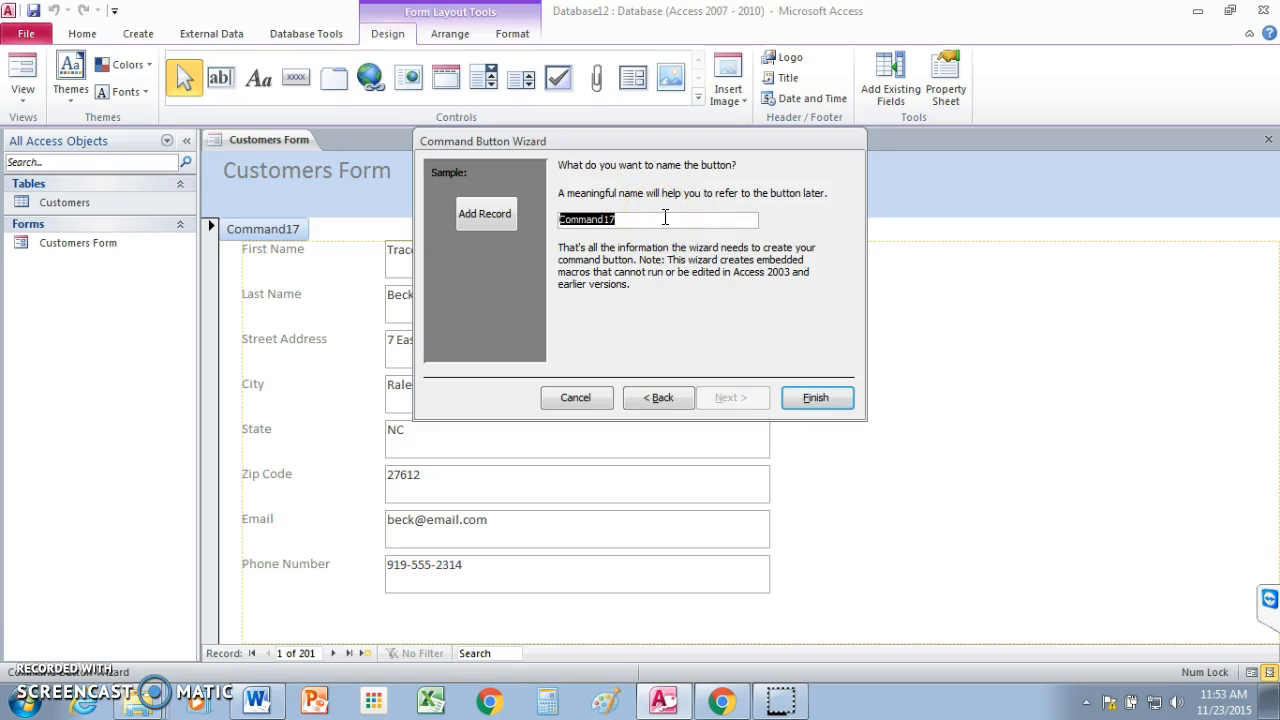
text(add record)
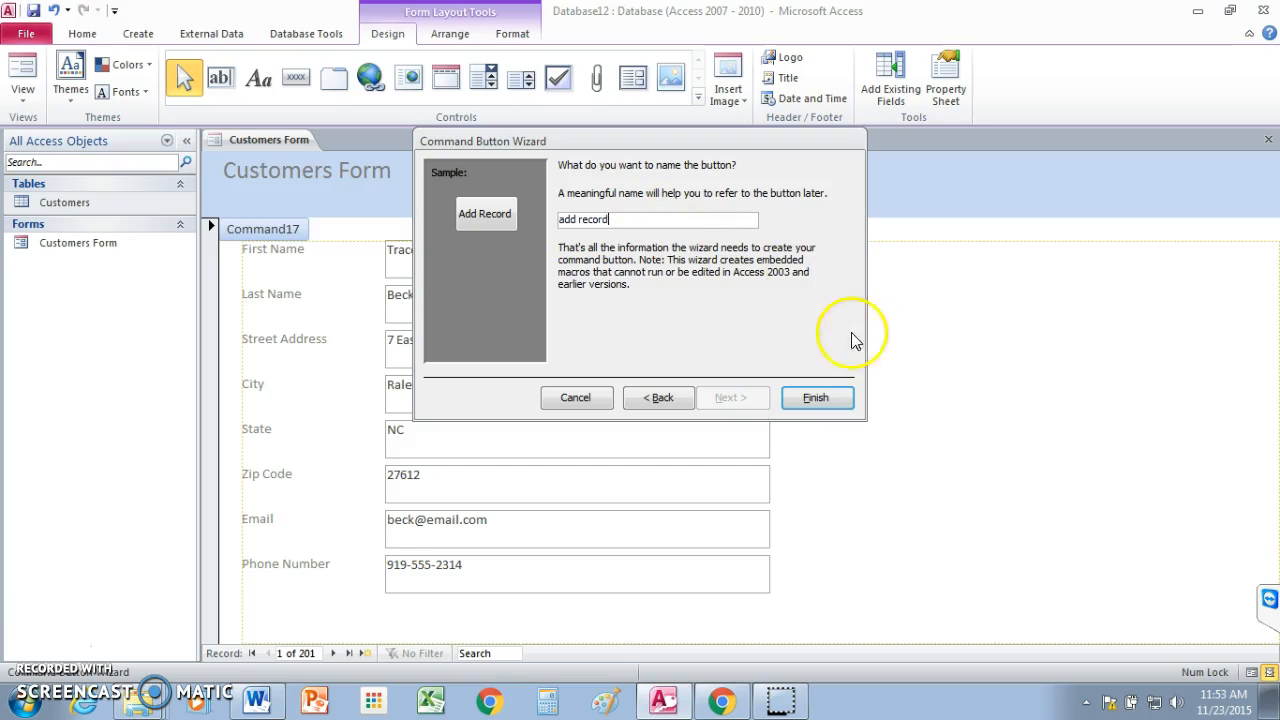
click(818, 398)
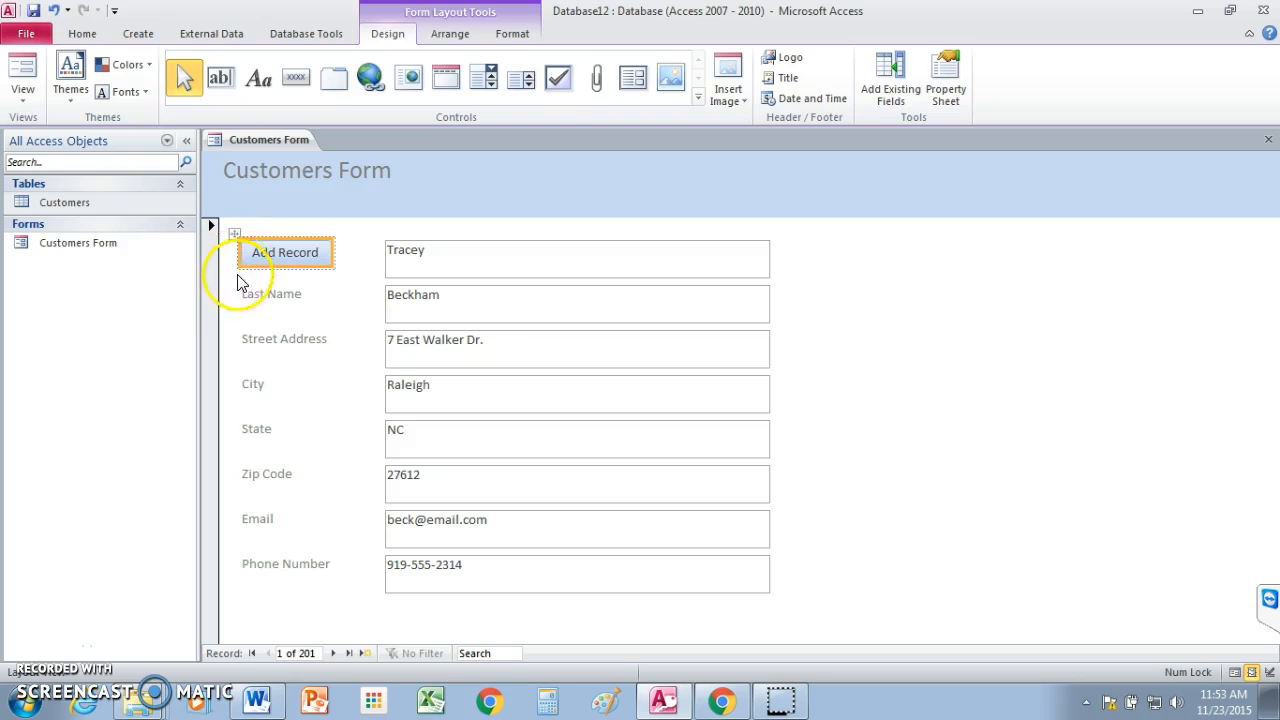
Move the Add Record button to the right of the customer fields and return to Form View.
drag(233, 234, 845, 246)
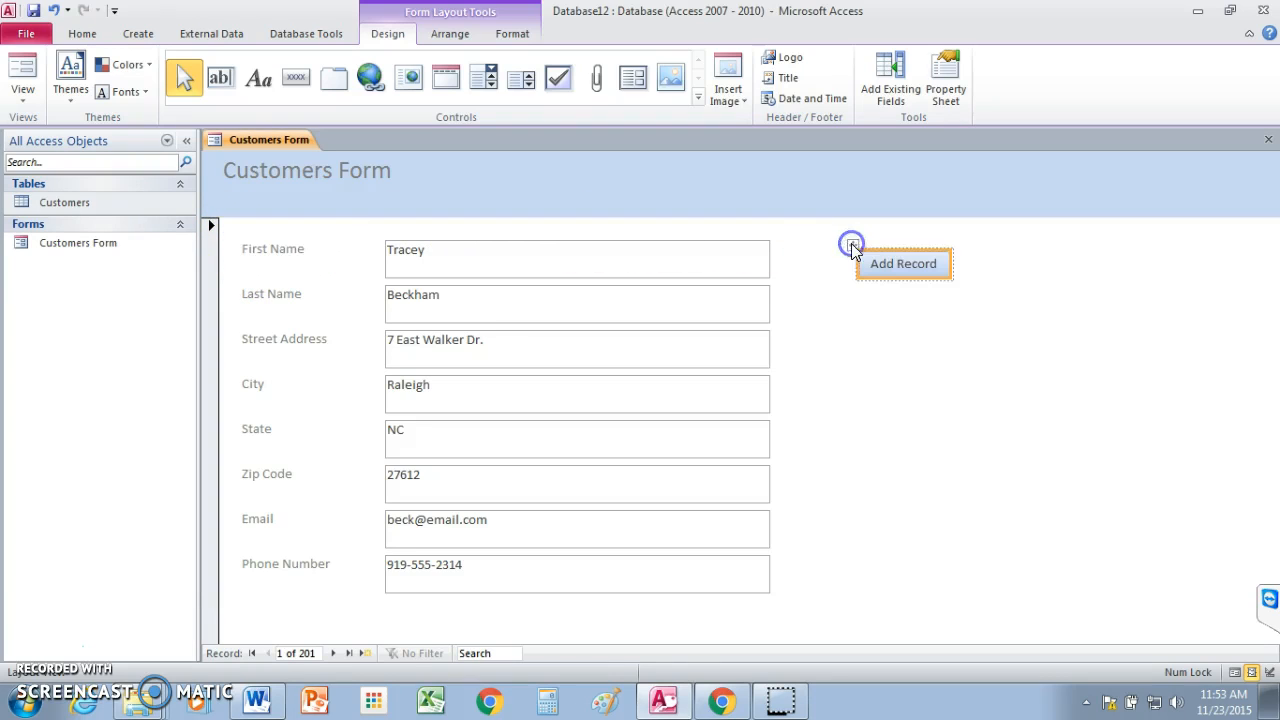
click(1196, 480)
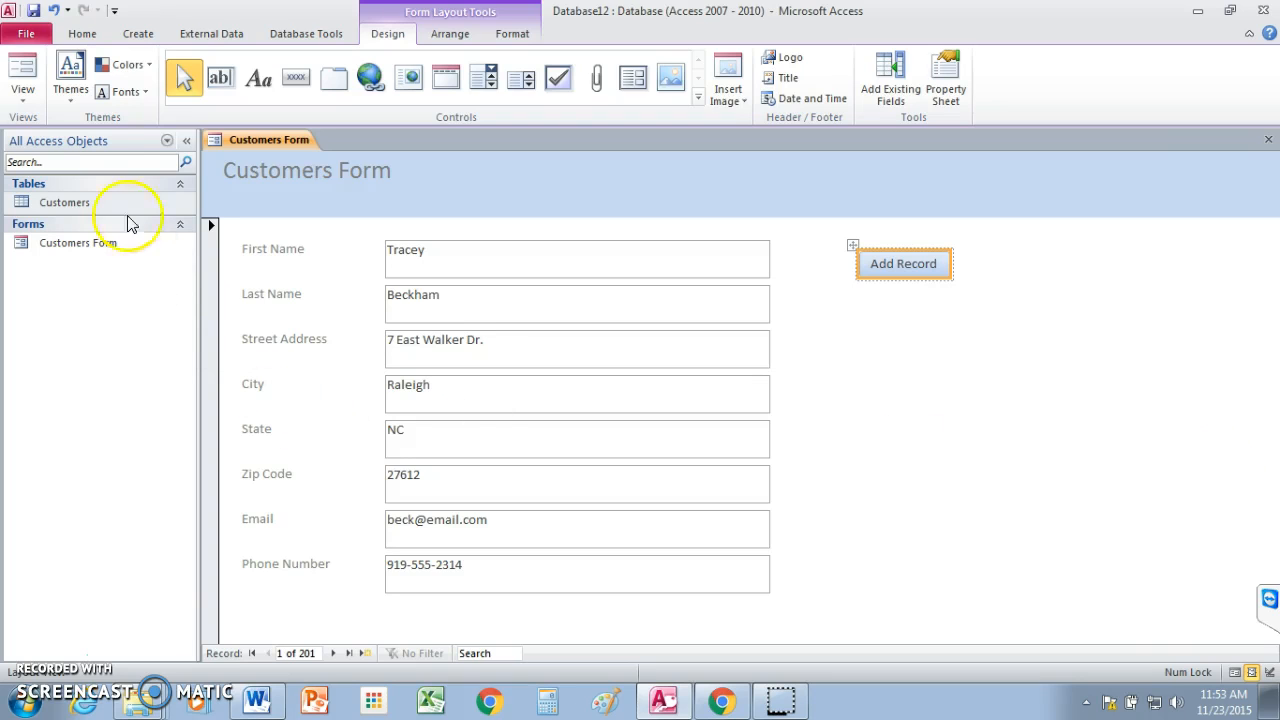
click(21, 100)
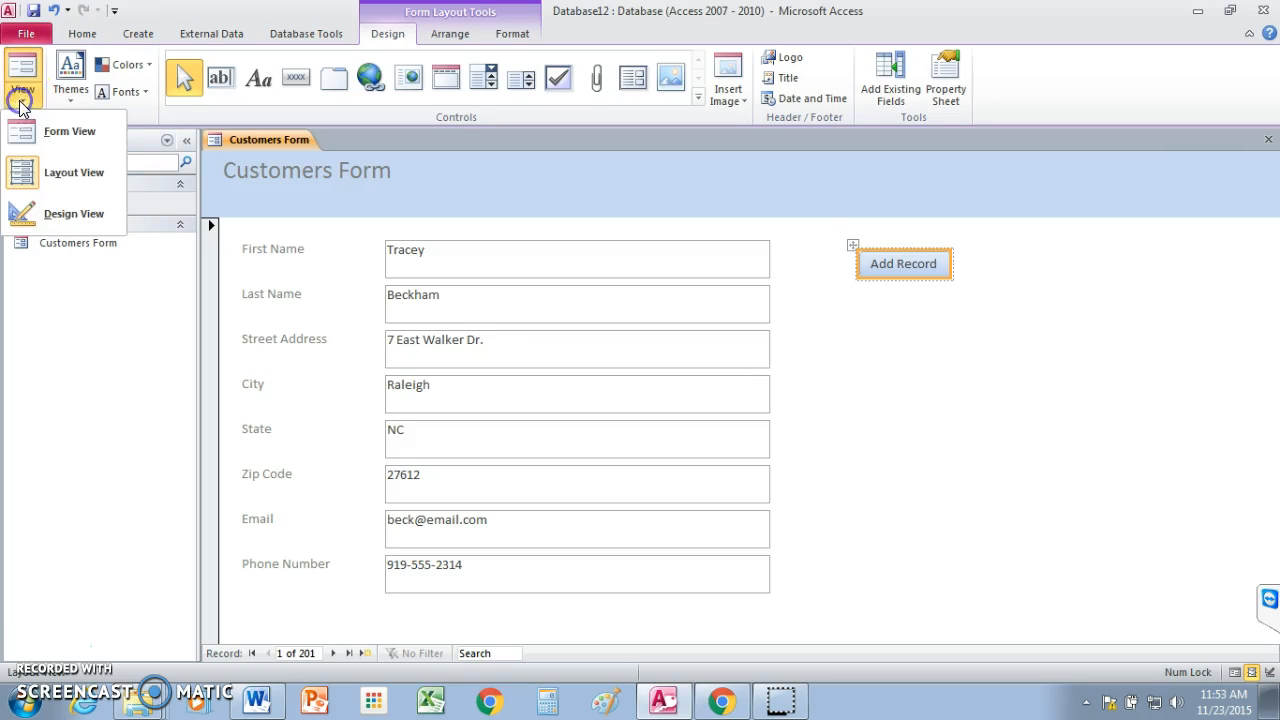
click(36, 130)
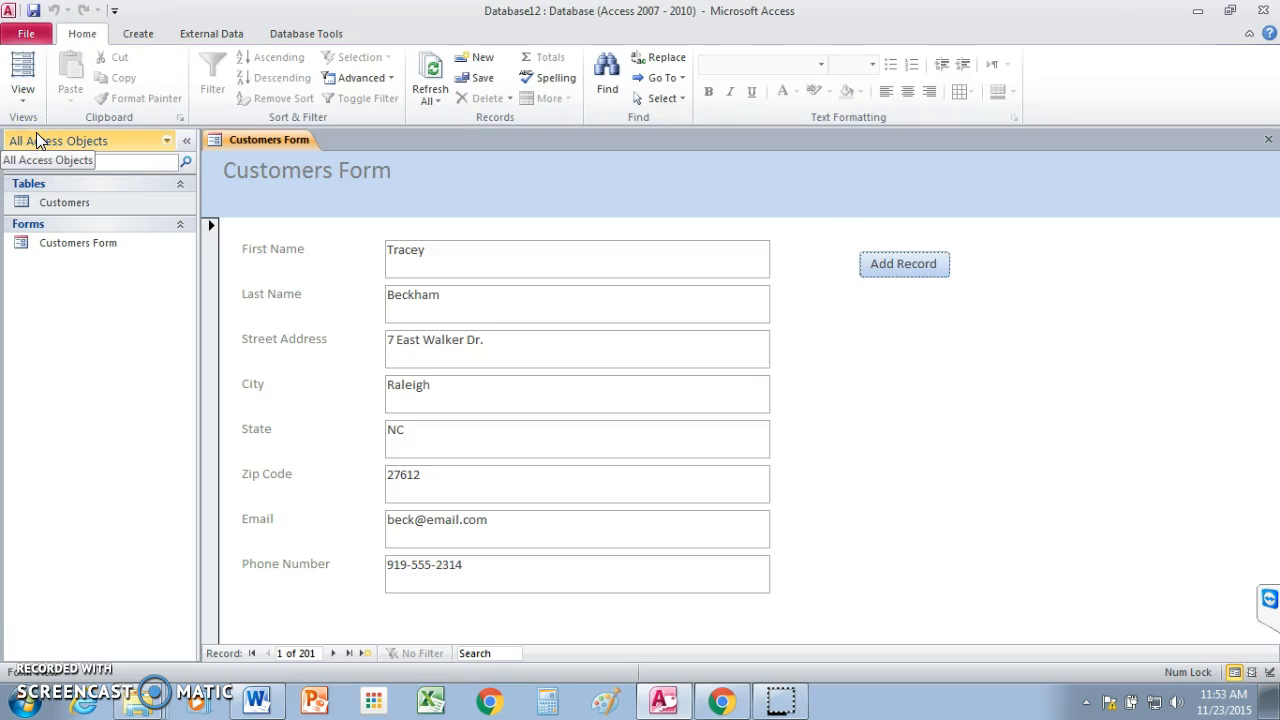
Create customer record 202 with the customer's first and last name, then start blank record 203.
click(937, 392)
click(883, 264)
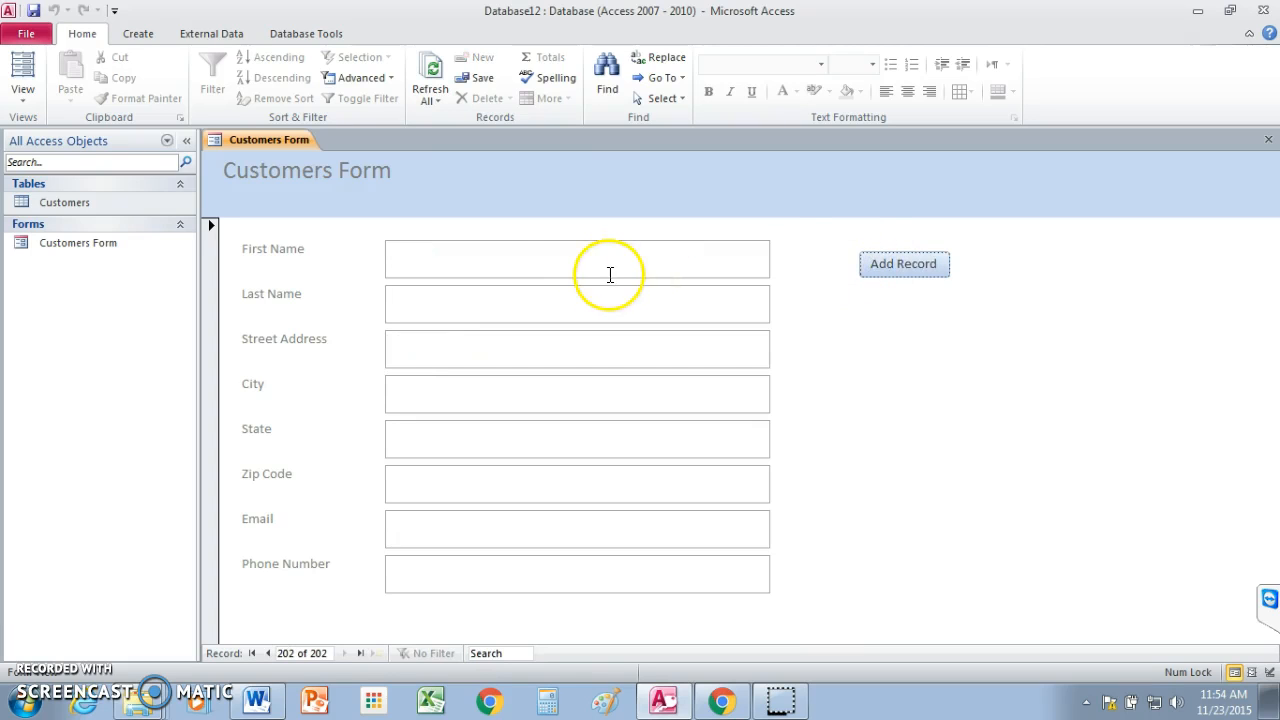
click(485, 260)
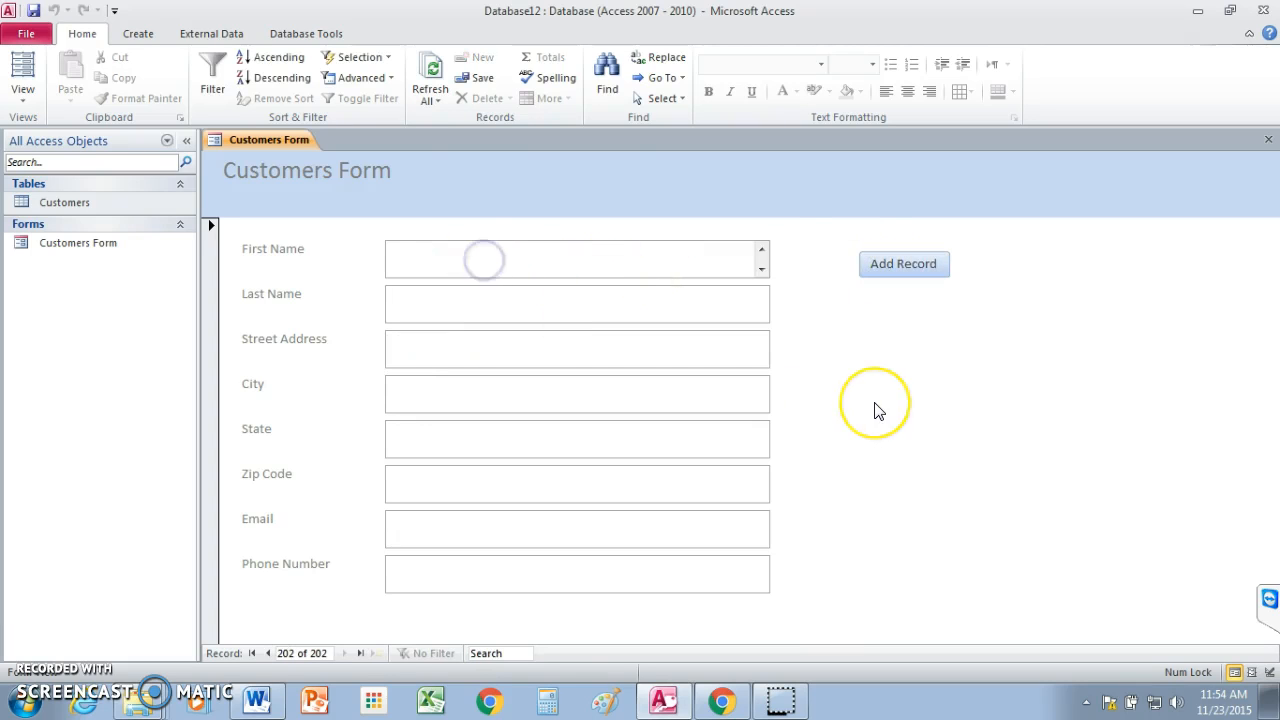
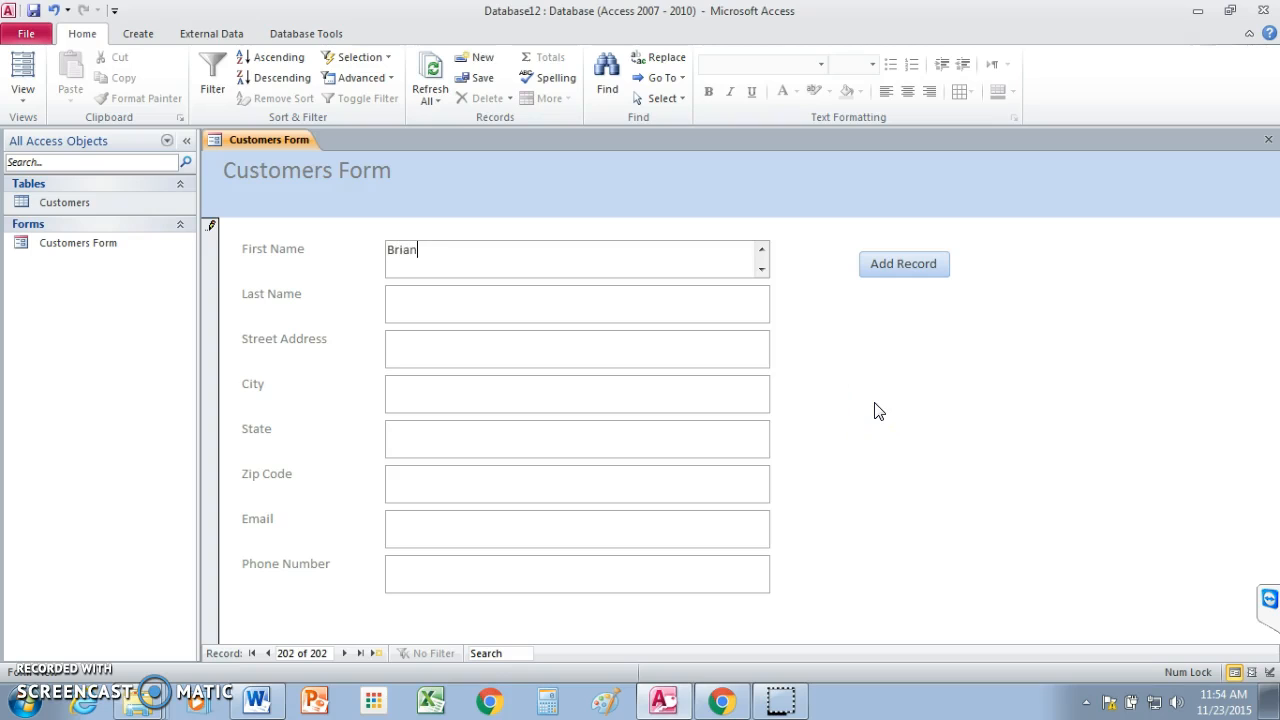
click(851, 452)
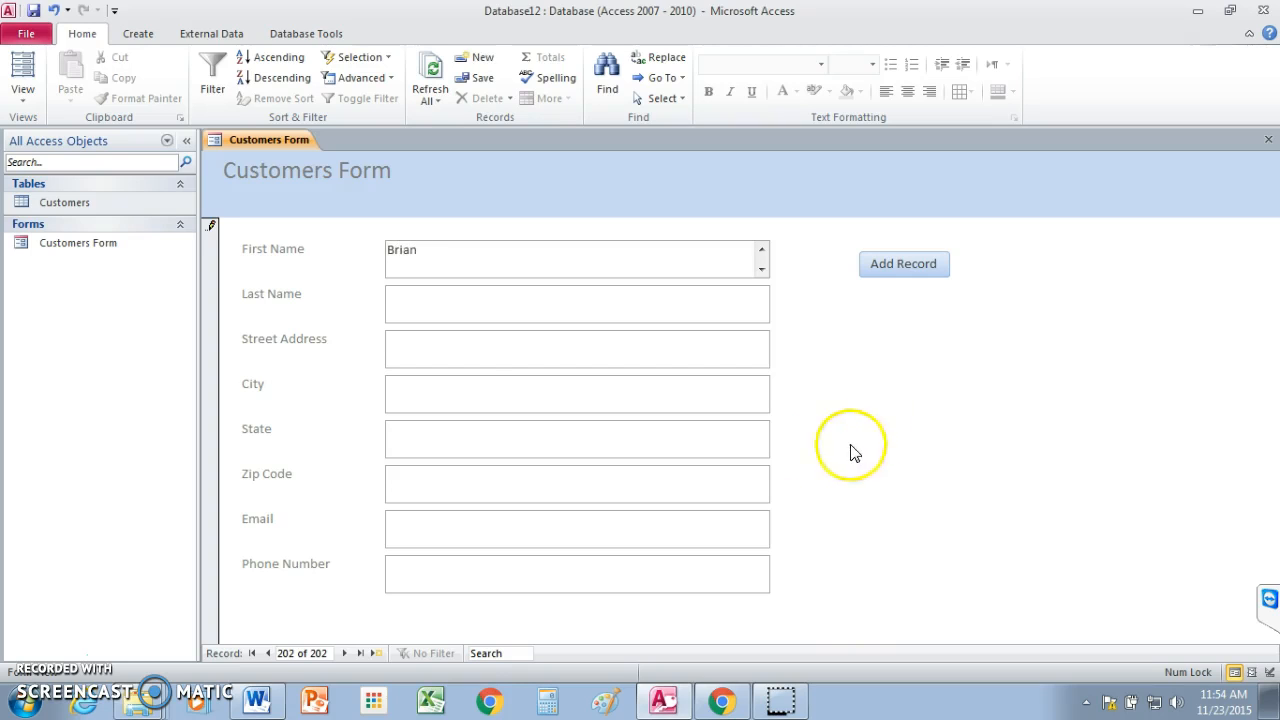
click(443, 298)
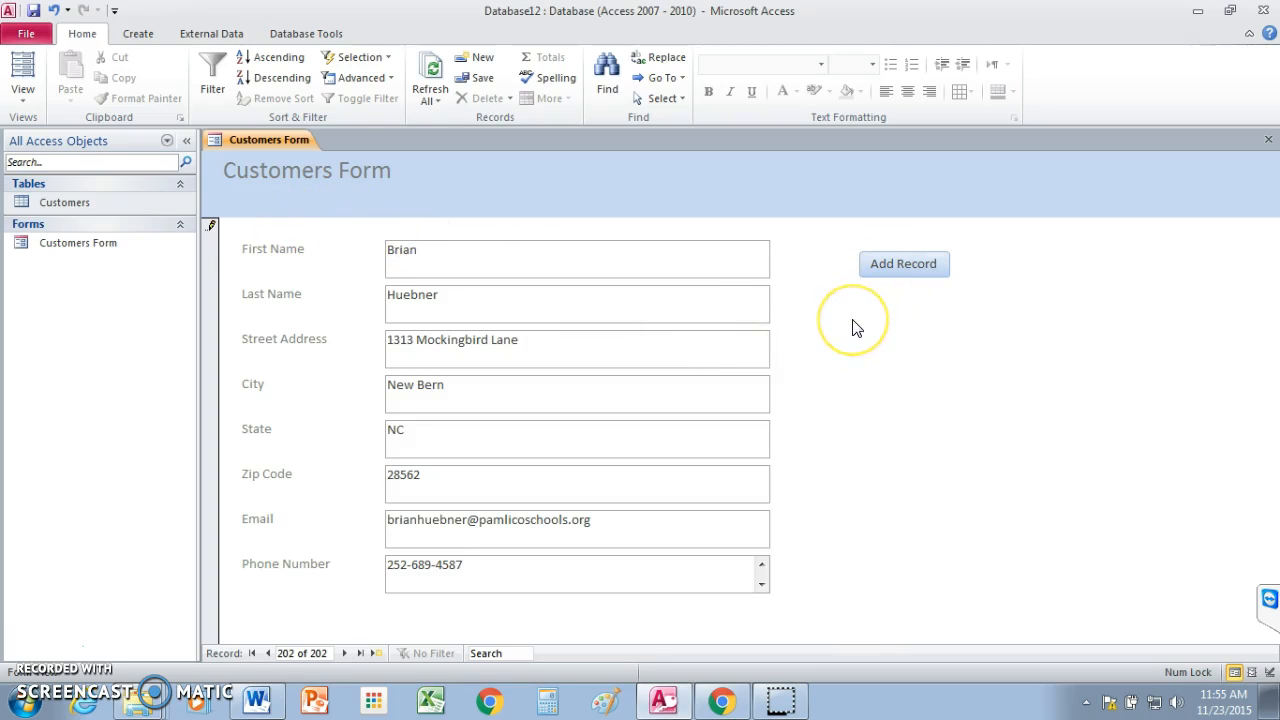
click(899, 267)
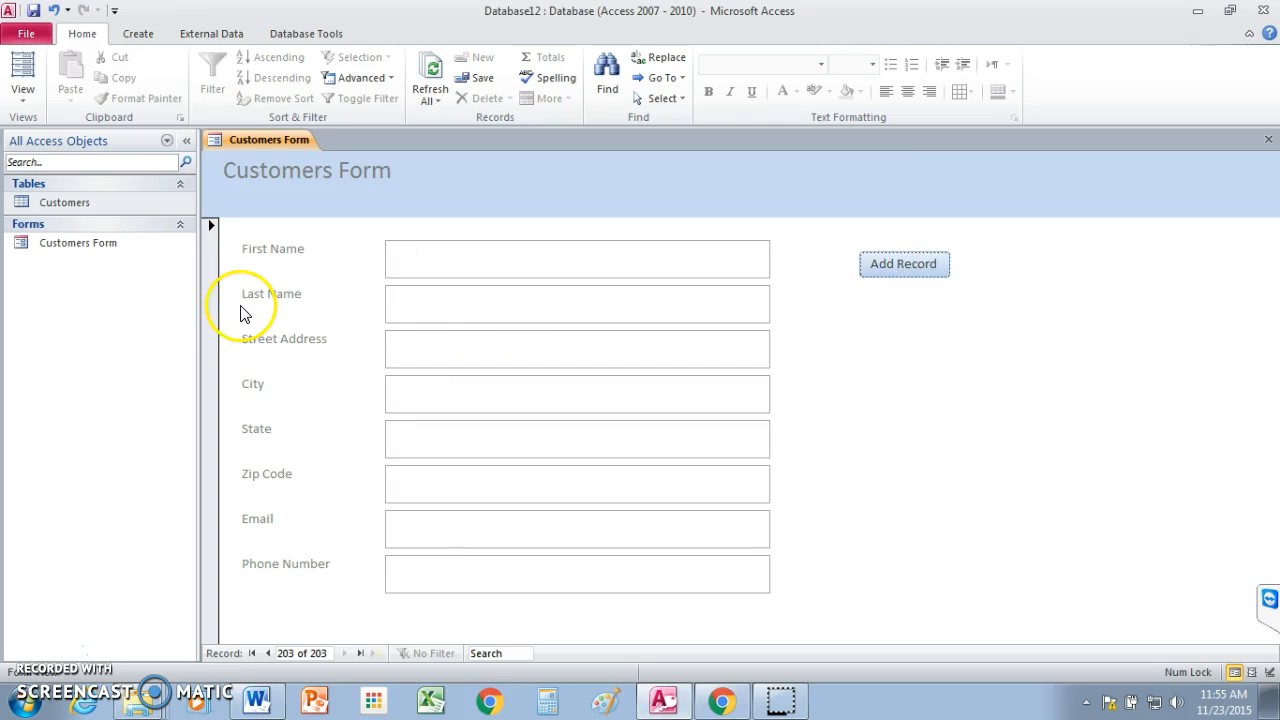
Open the Customers table datasheet and scroll to the bottom to find new record 202.
click(60, 206)
double_click(58, 202)
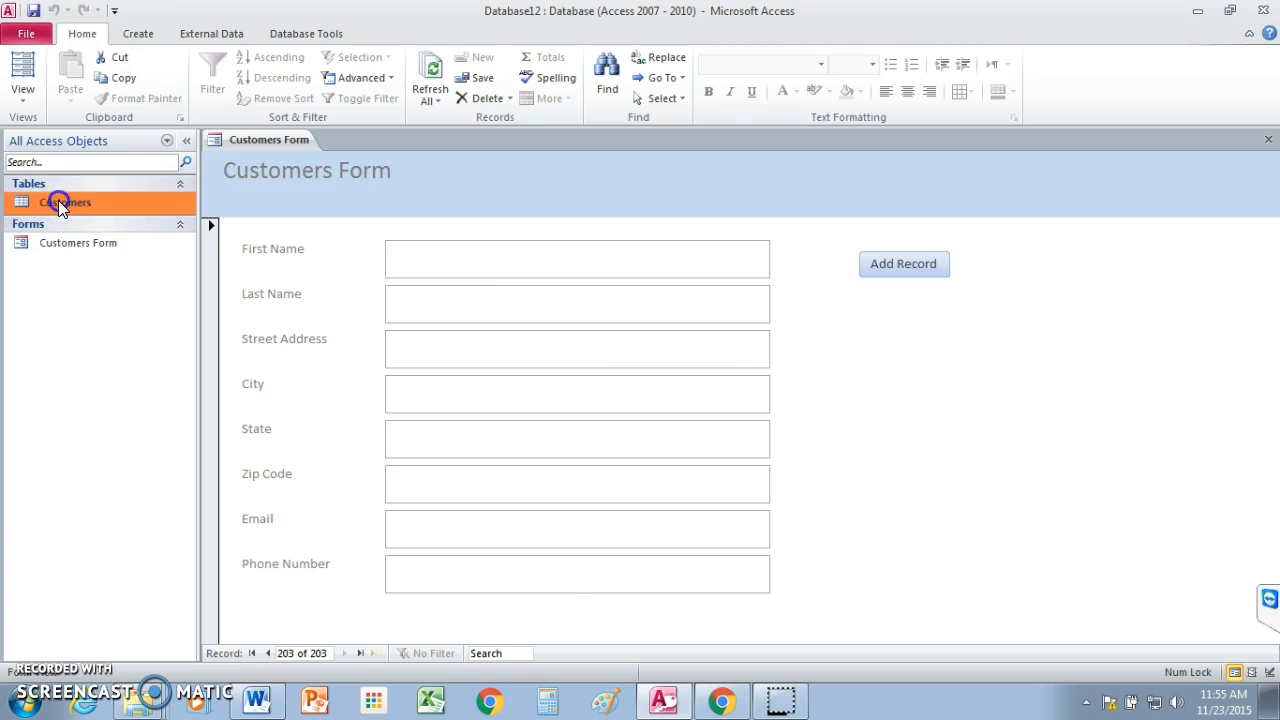
drag(1270, 195, 1270, 592)
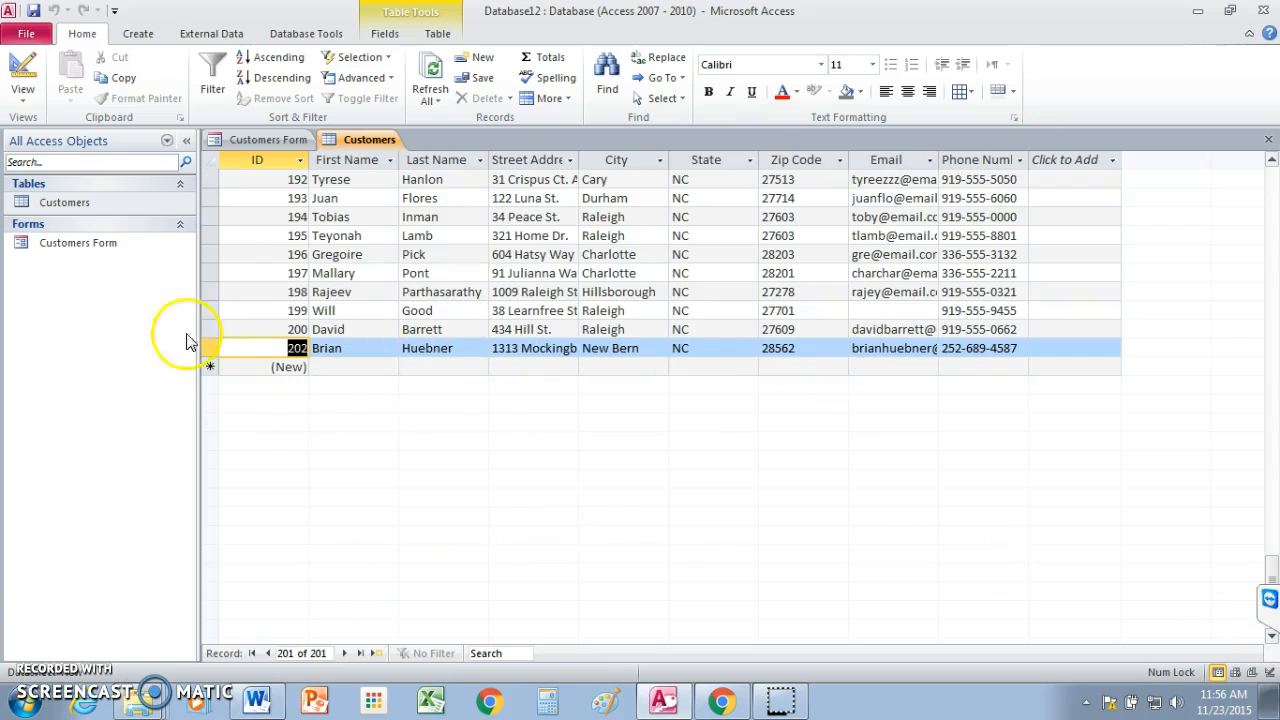
click(58, 246)
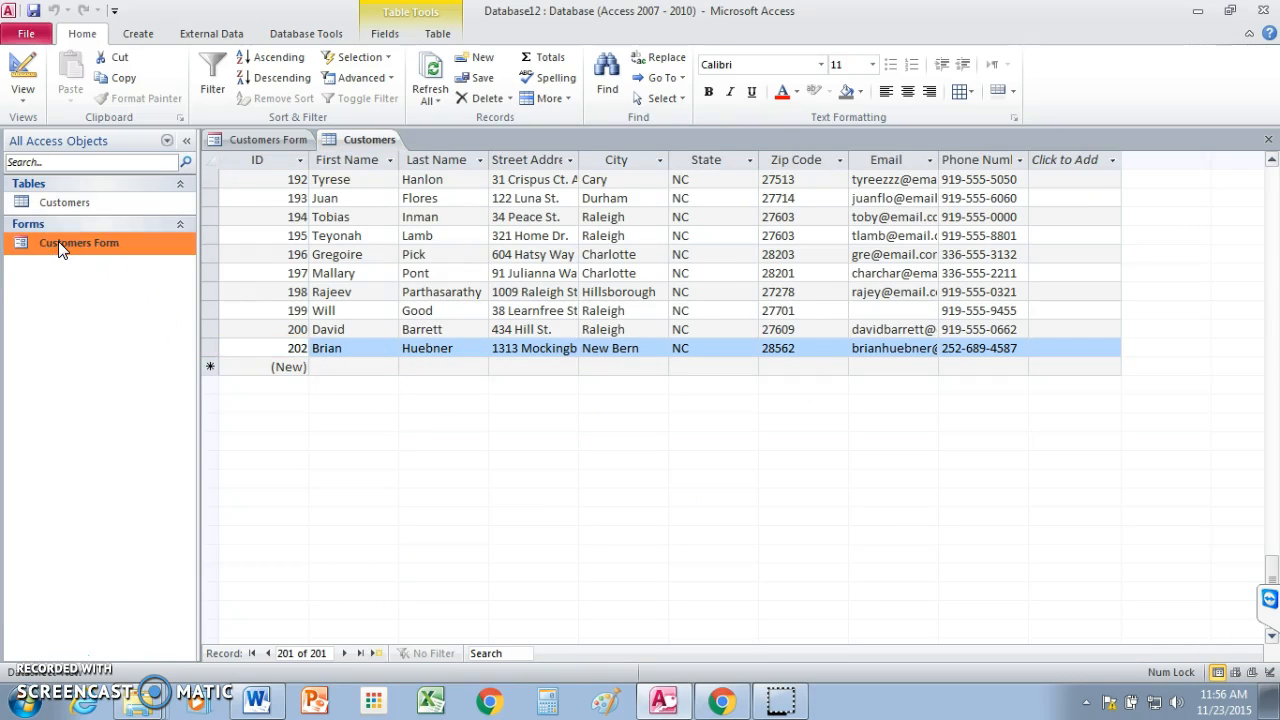
click(58, 246)
click(41, 242)
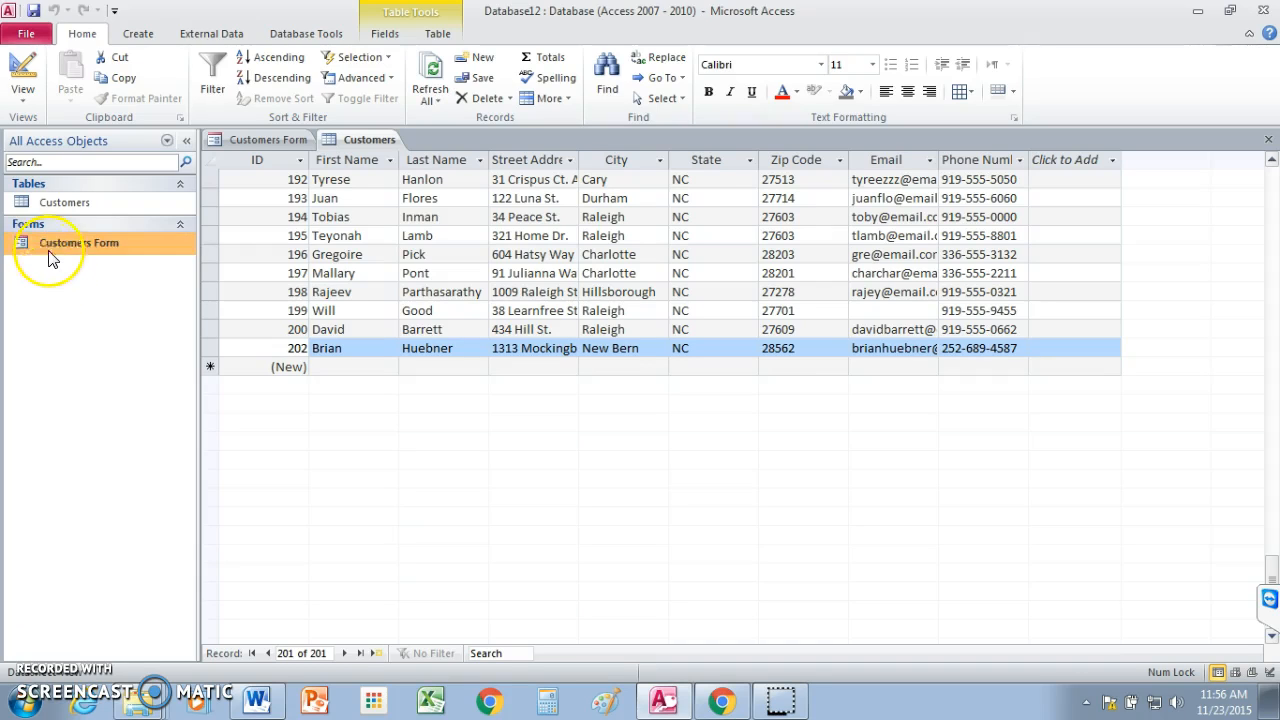